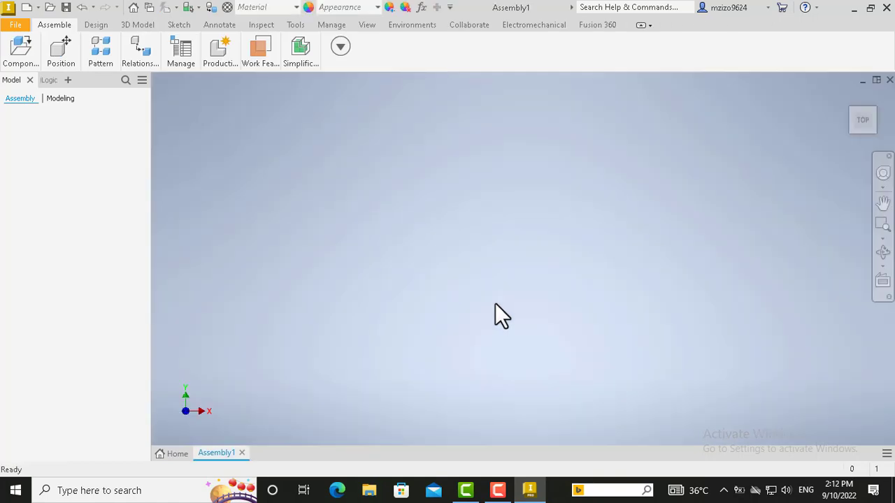
# Step: Start the Tube and Pipe environment, saving the assembly as Pipe line, and create the first run with the default file names and locations
pyautogui.click(415, 24)
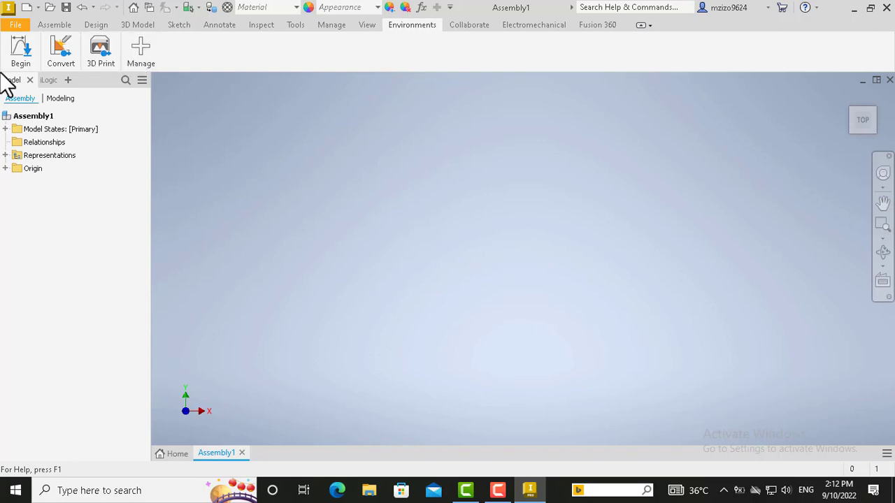
pyautogui.click(20, 62)
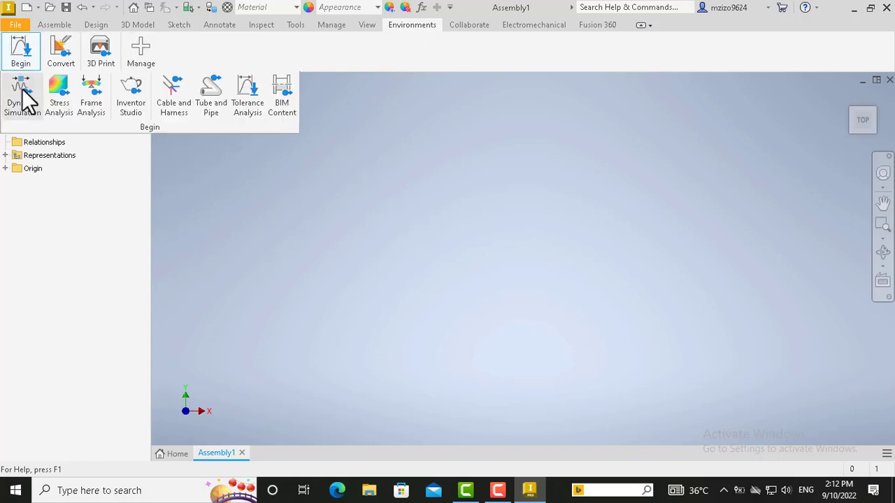
pyautogui.click(217, 92)
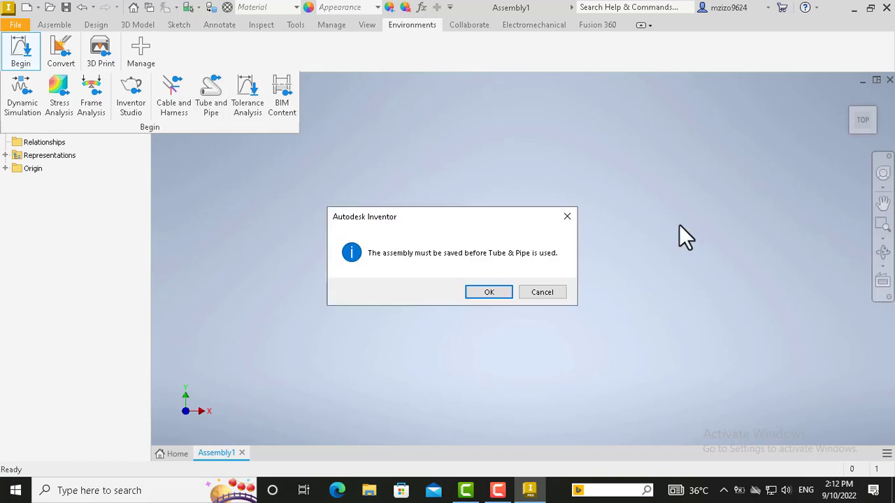
pyautogui.click(489, 292)
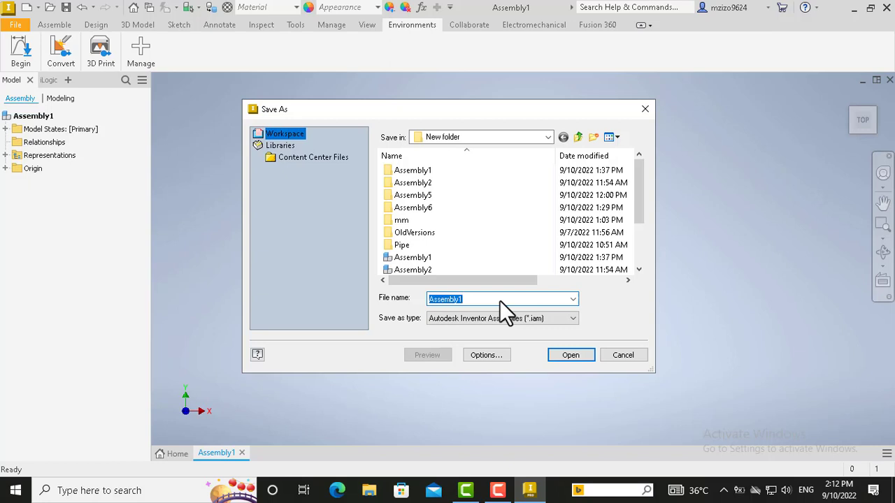
pyautogui.write('Pipe line')
pyautogui.click(572, 358)
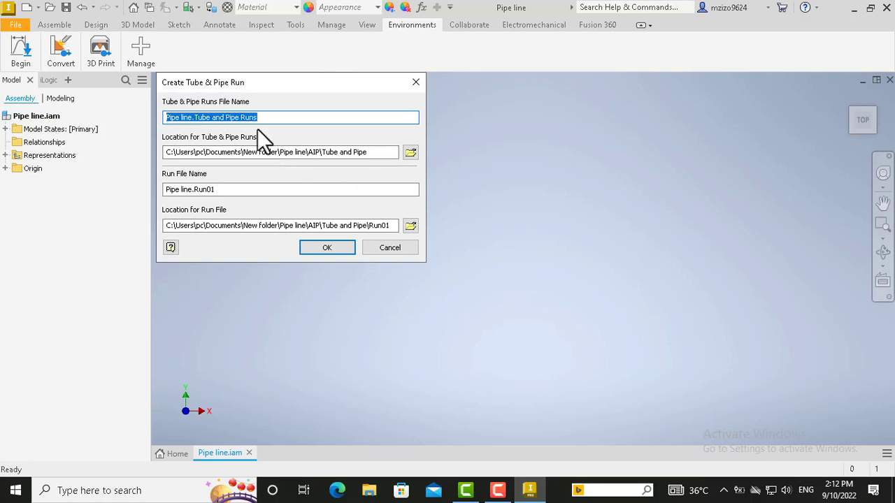
pyautogui.click(318, 248)
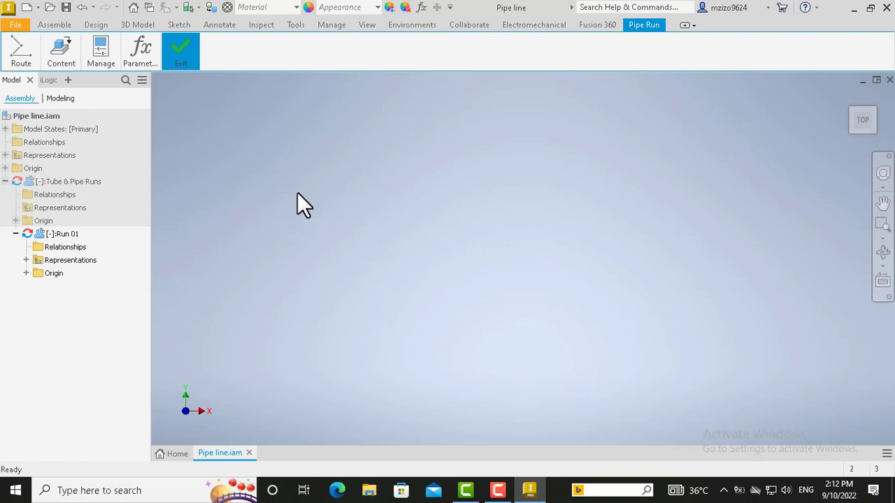
# Step: Set the run's active pipe style to ASTM A 53/A 53M - Butt Welded/Flanged Steel Pipe
pyautogui.click(16, 62)
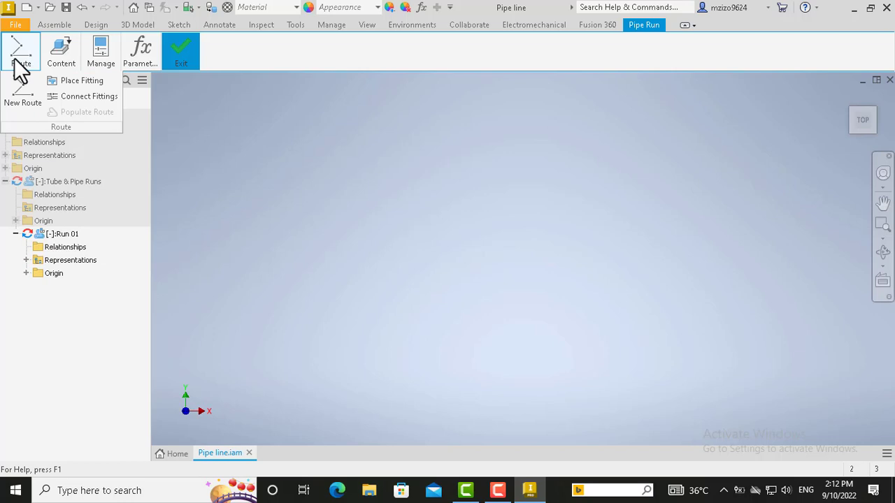
pyautogui.moveTo(95, 57)
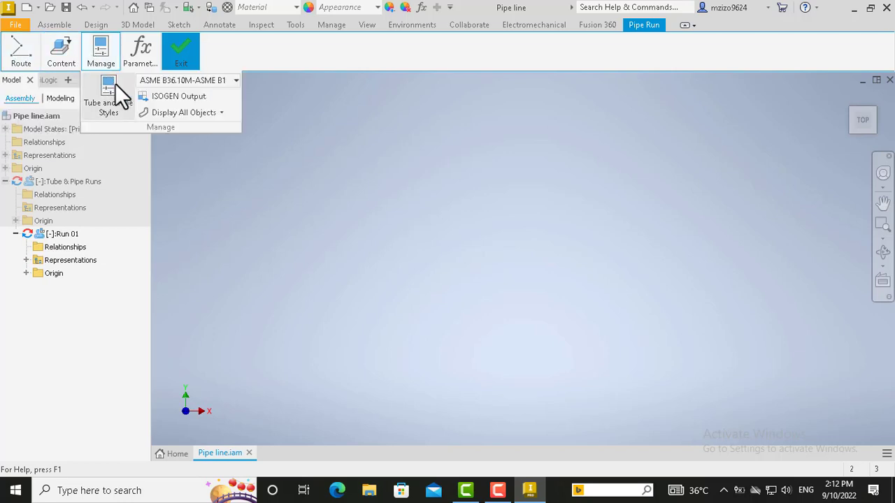
pyautogui.click(233, 81)
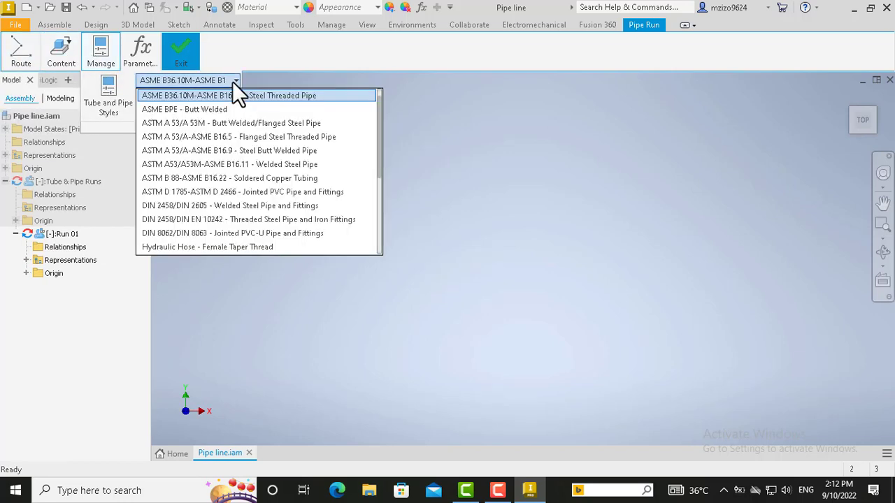
pyautogui.click(255, 125)
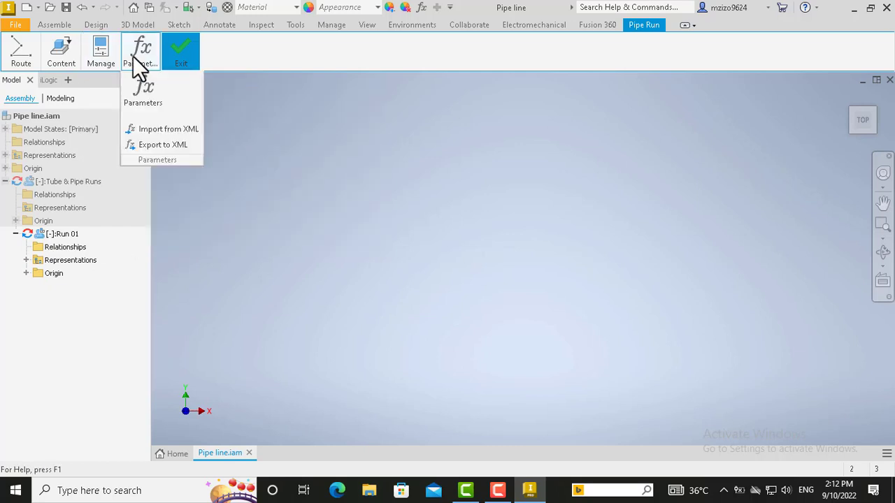
# Step: Edit the active butt welded/flanged pipe style, setting the nominal diameter to 8 in and the schedule to 40
pyautogui.moveTo(98, 63)
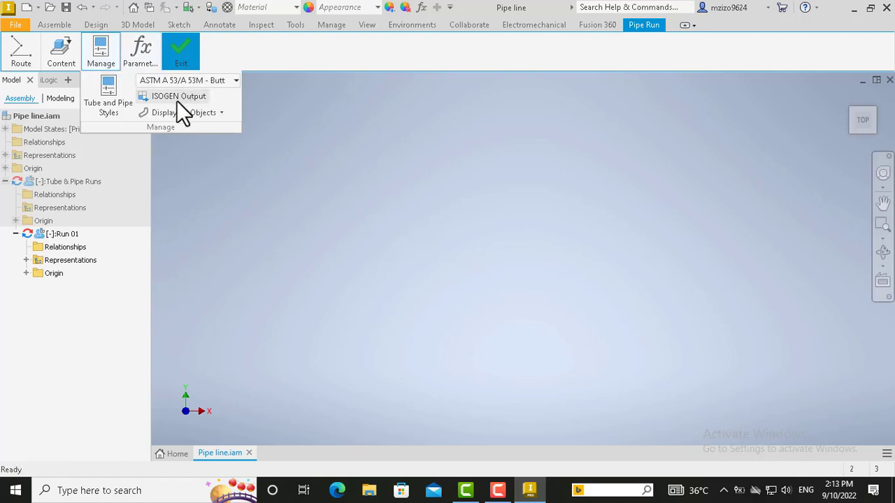
pyautogui.click(117, 107)
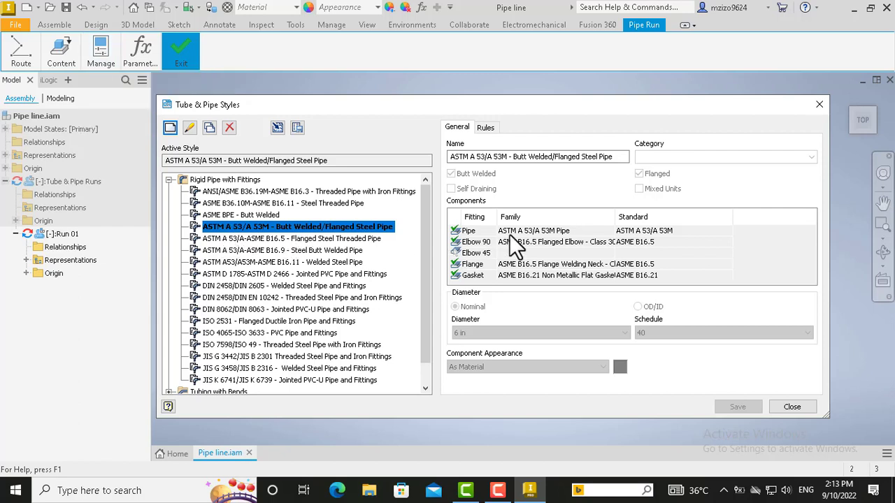
pyautogui.click(190, 128)
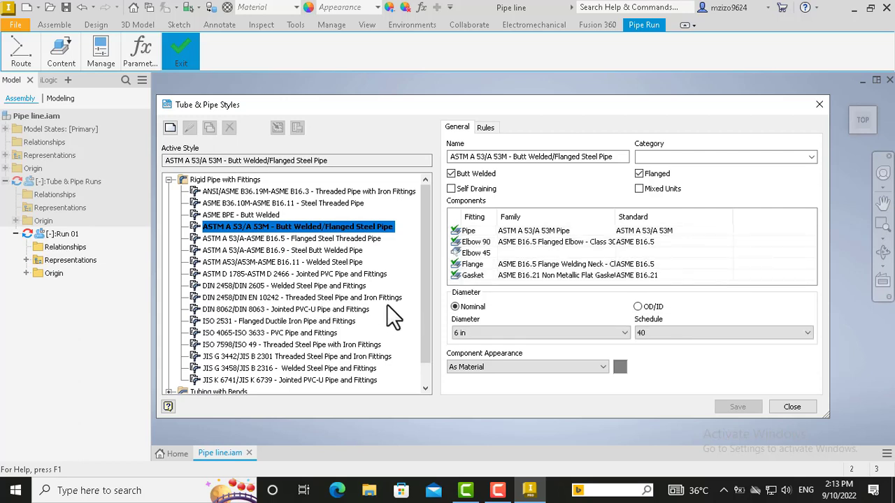
pyautogui.click(623, 332)
pyautogui.click(461, 431)
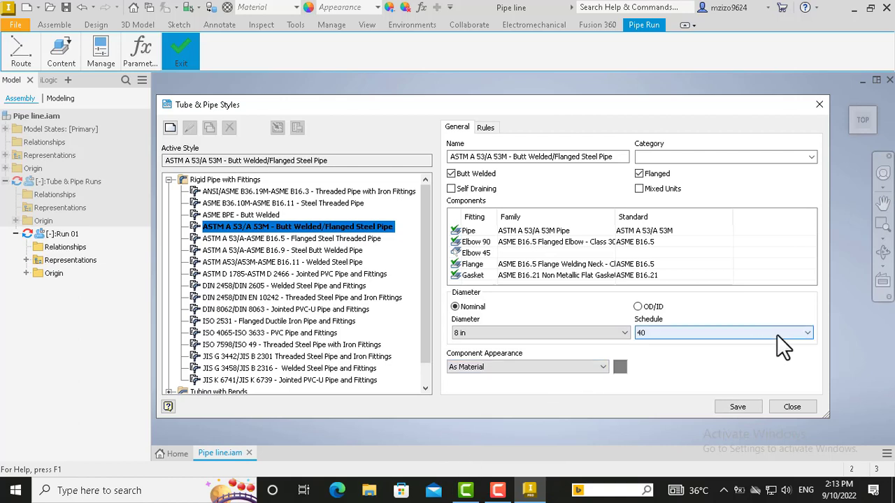
pyautogui.click(807, 334)
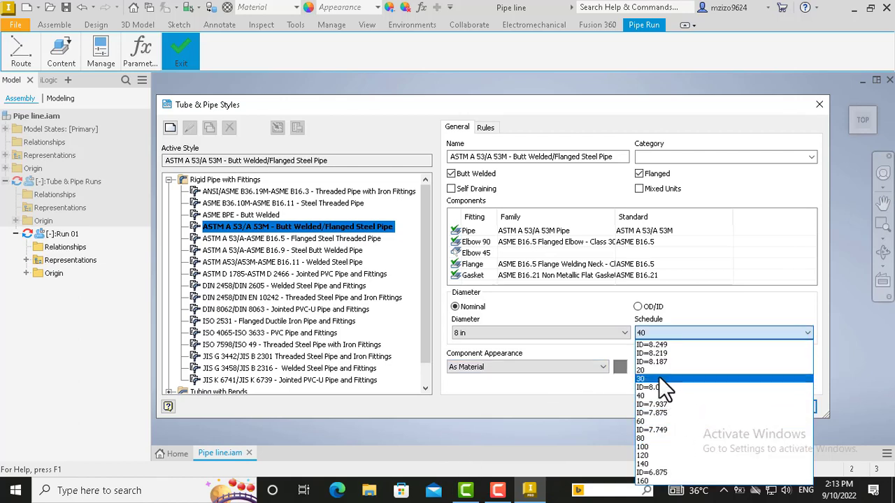
pyautogui.click(653, 395)
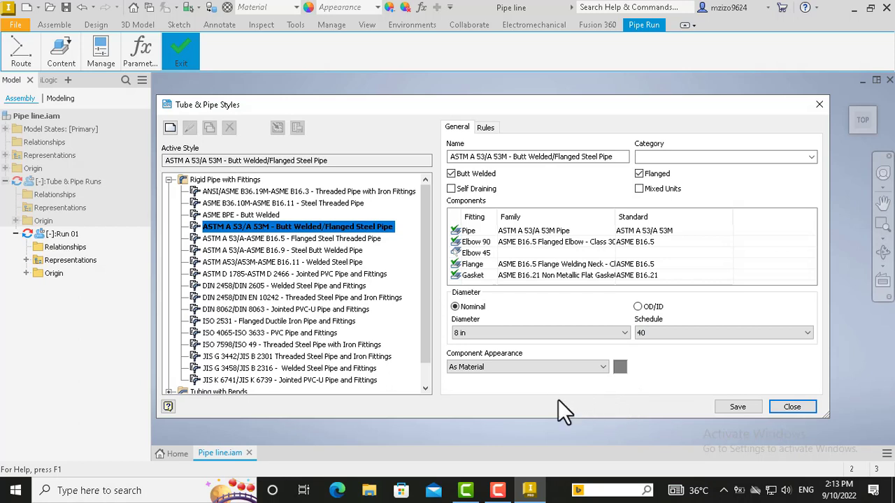
# Step: Set the pipe style's component appearance to Chrome - Polished Black and save the style
pyautogui.click(601, 368)
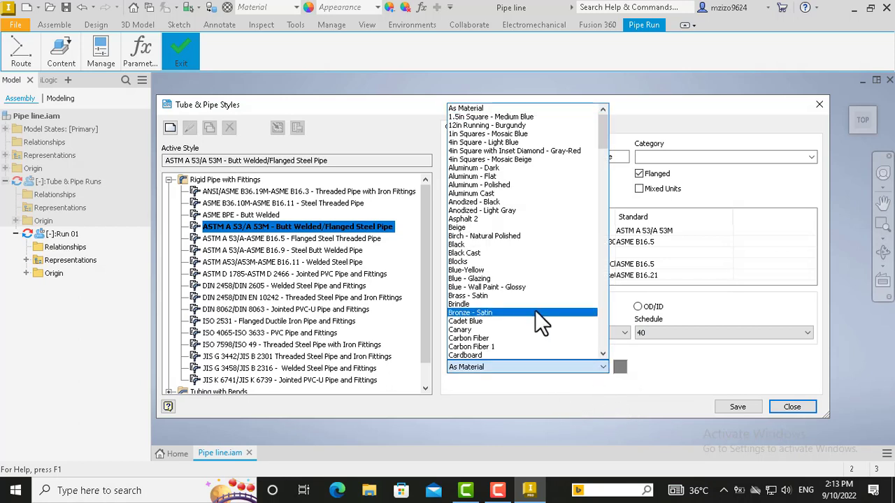
pyautogui.press('Down')
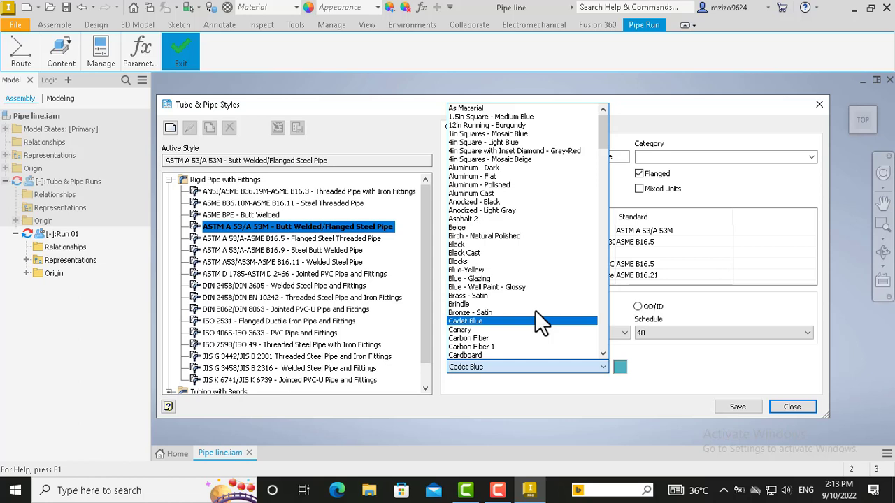
pyautogui.scroll(-1, 535, 309)
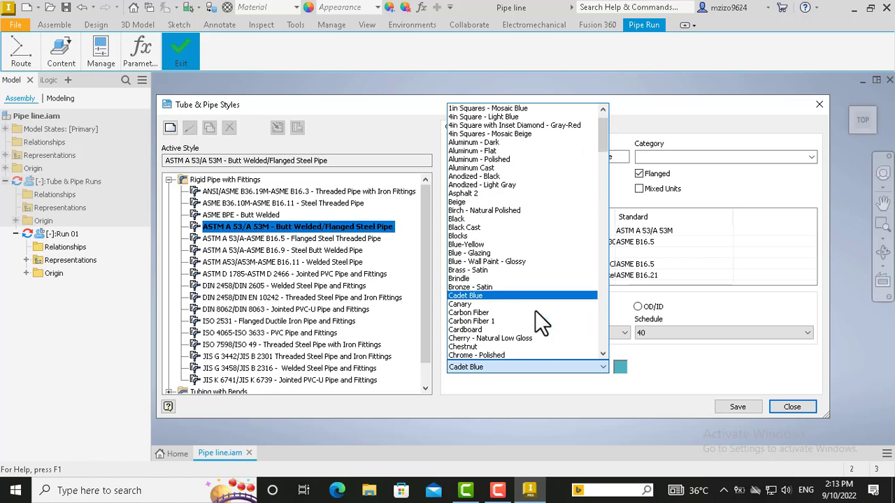
pyautogui.scroll(-1, 535, 312)
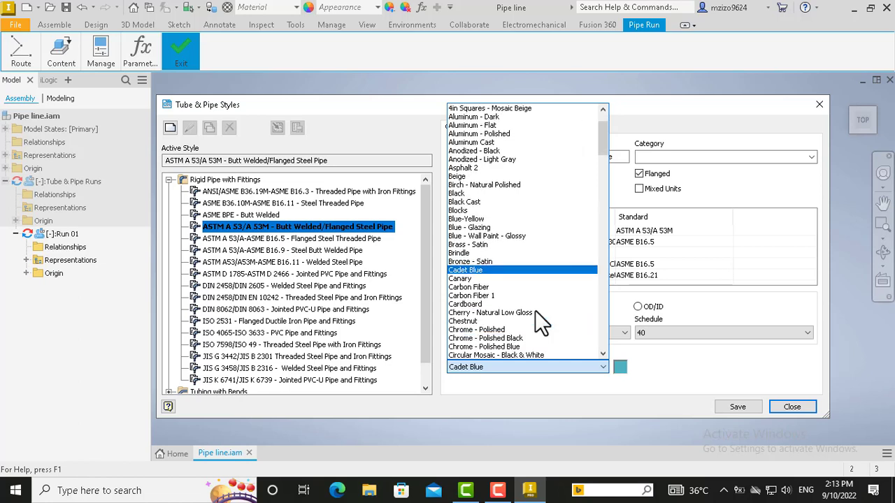
pyautogui.click(500, 339)
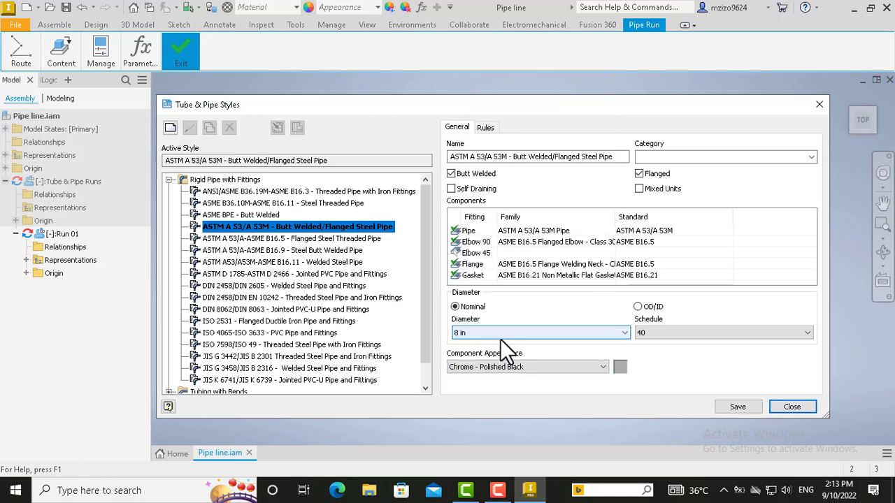
pyautogui.click(727, 407)
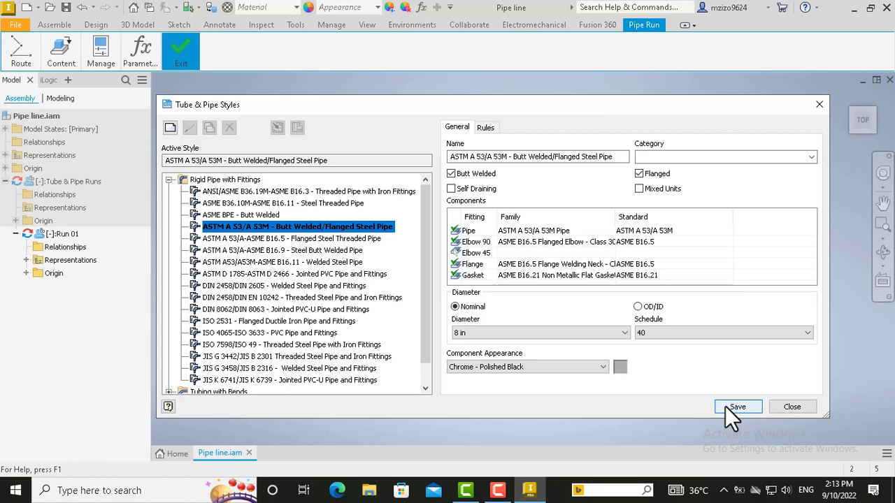
pyautogui.click(727, 407)
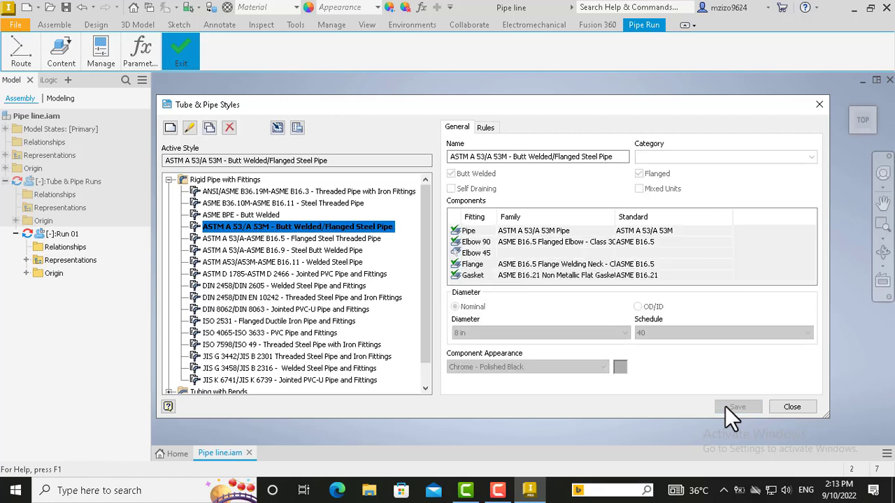
pyautogui.click(792, 407)
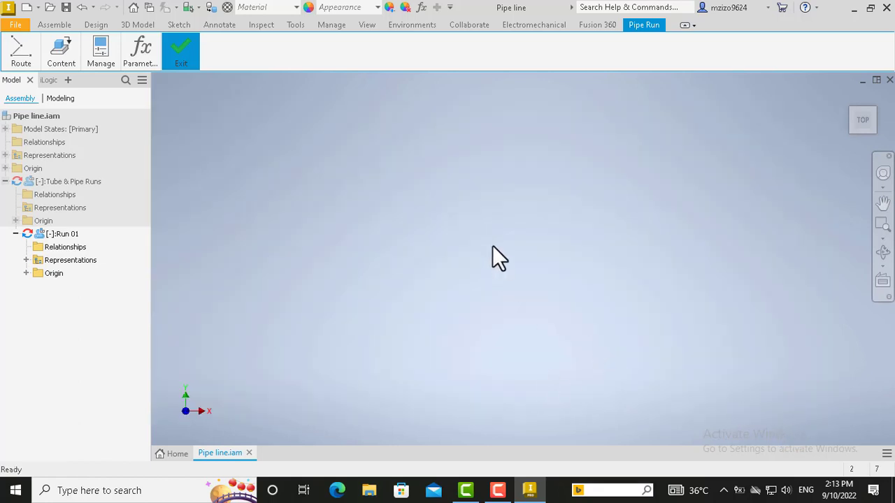
# Step: Create a new route in the run with the default part file name and location
pyautogui.click(11, 54)
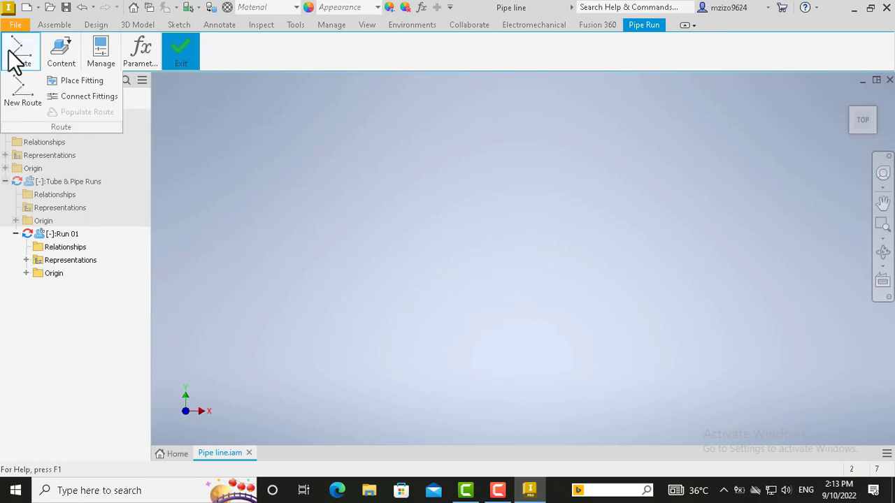
pyautogui.click(22, 96)
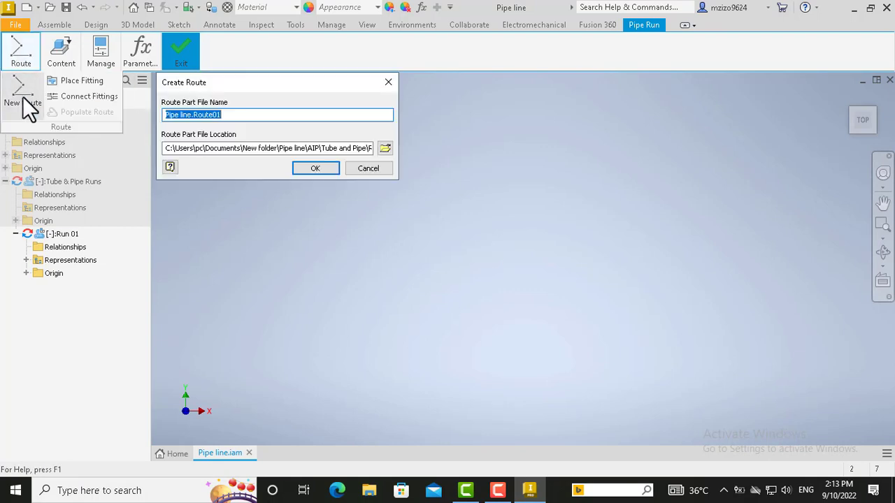
pyautogui.click(306, 170)
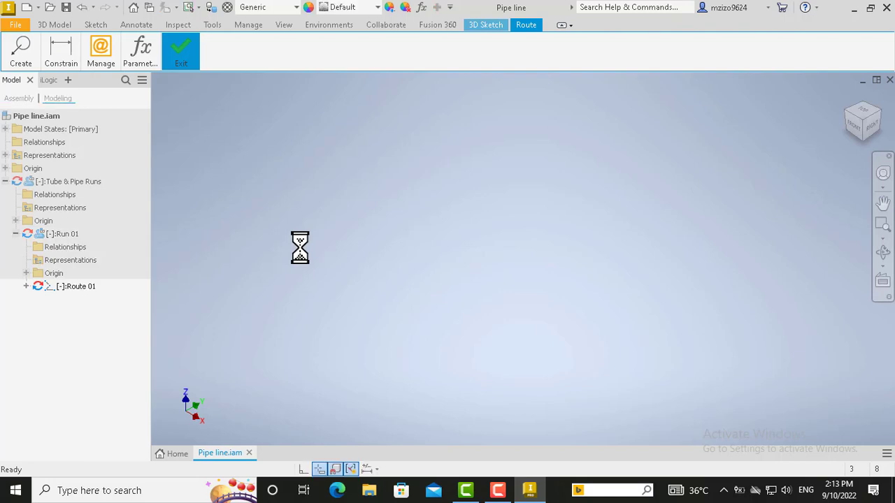
# Step: Make the center point in the Tube & Pipe Runs origin visible
pyautogui.click(16, 63)
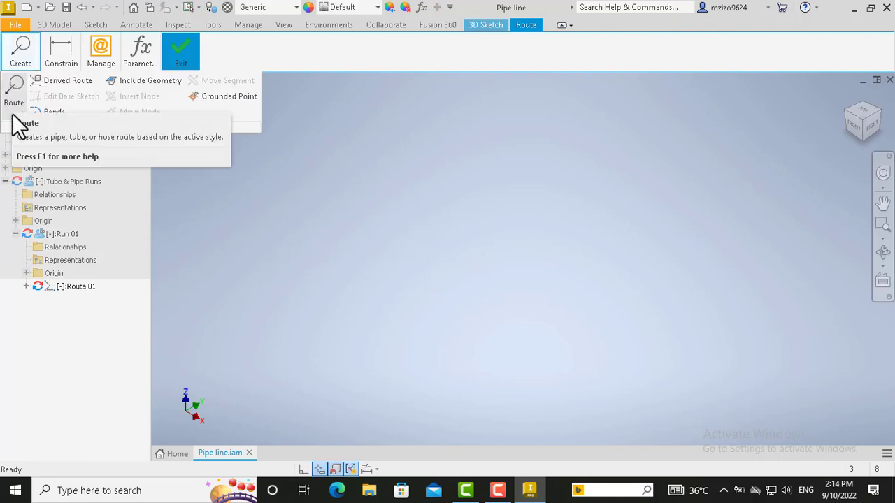
pyautogui.click(15, 220)
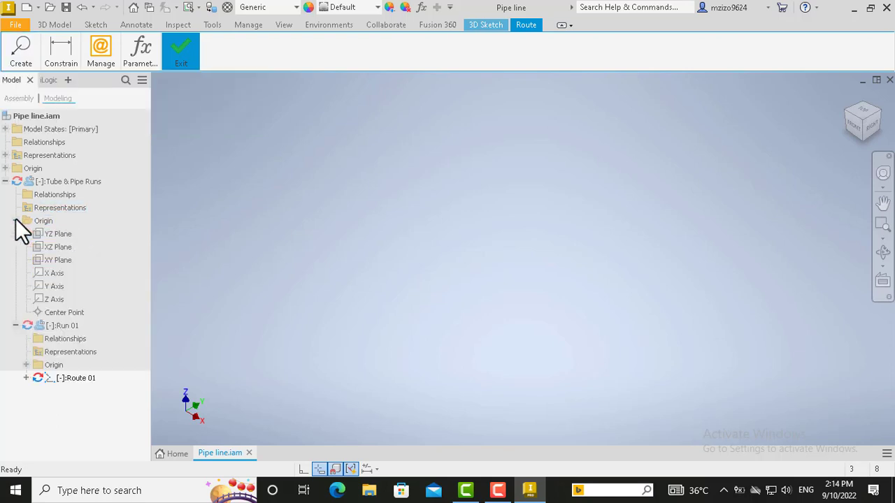
pyautogui.rightClick(60, 311)
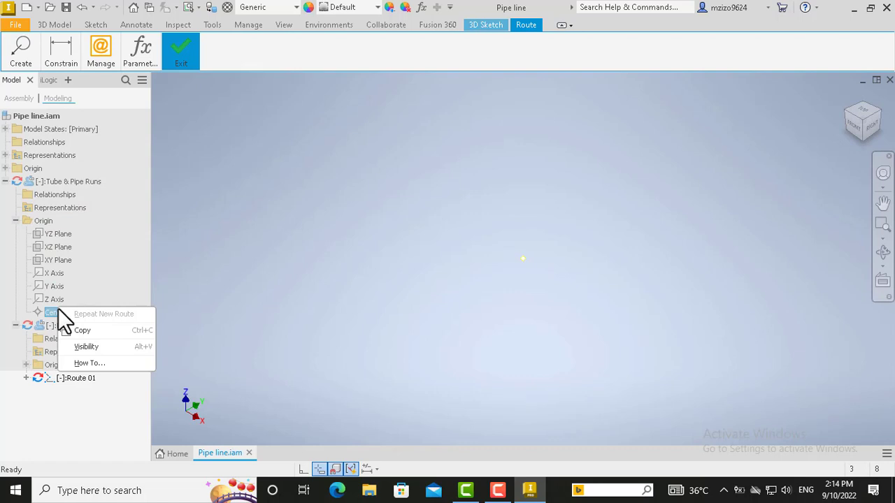
pyautogui.click(82, 346)
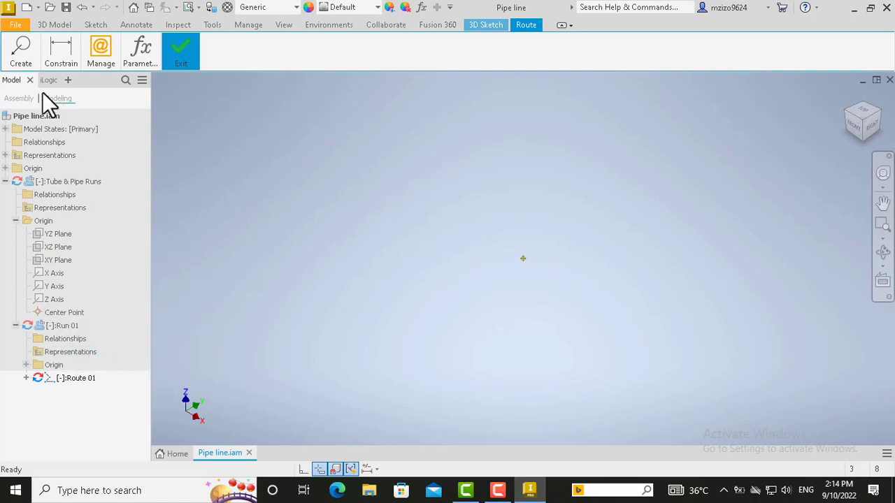
# Step: Draw a route segment from the origin's center point, about 142 mm straight up along the Z axis
pyautogui.click(19, 59)
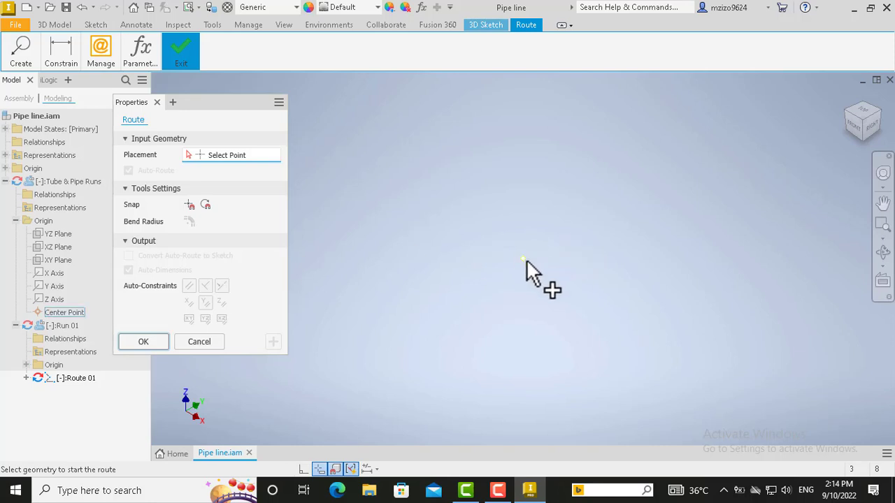
pyautogui.click(523, 259)
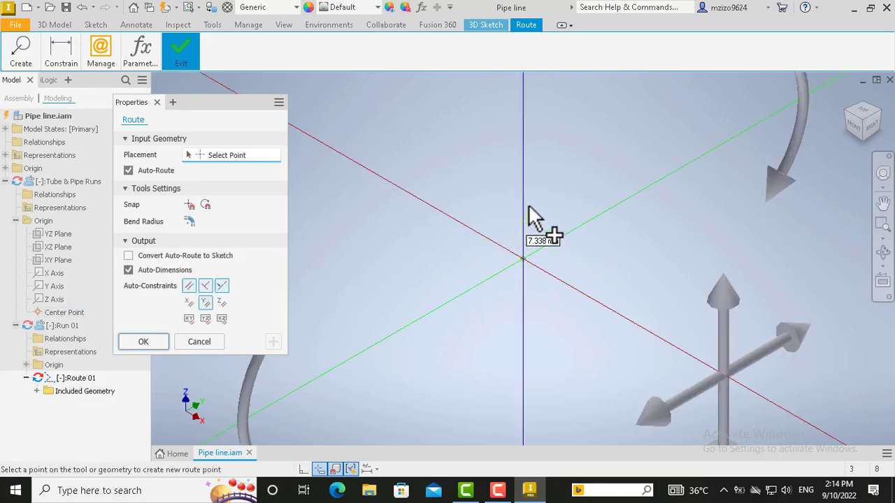
pyautogui.scroll(-5, 519, 147)
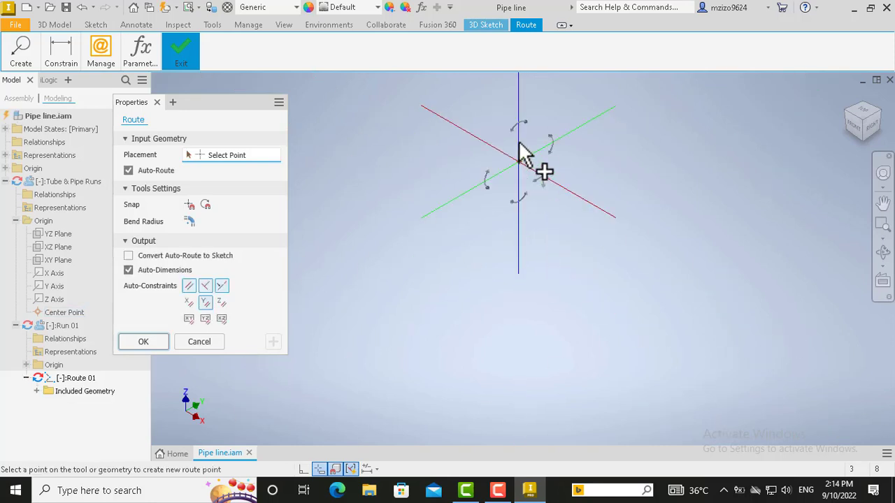
pyautogui.scroll(-3, 519, 145)
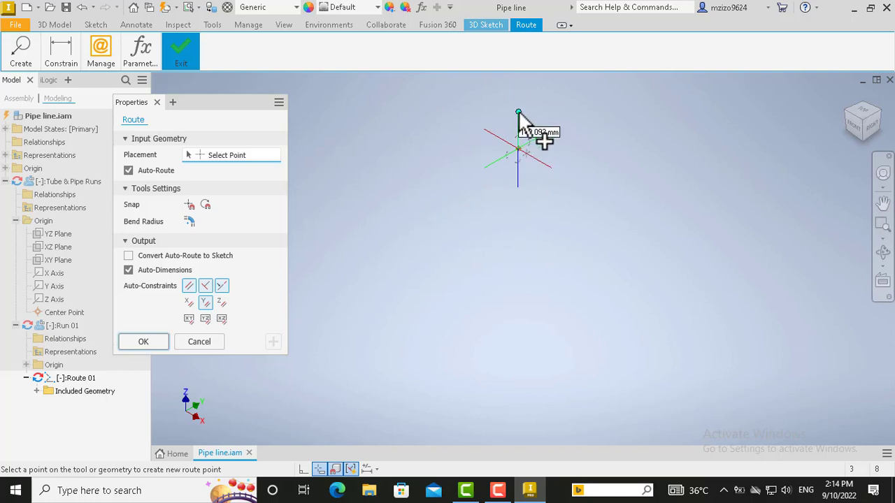
pyautogui.click(518, 111)
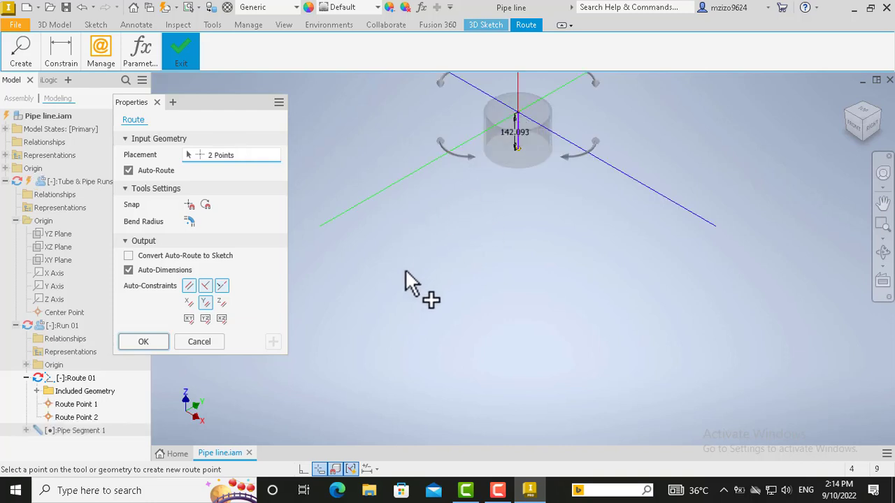
pyautogui.click(142, 341)
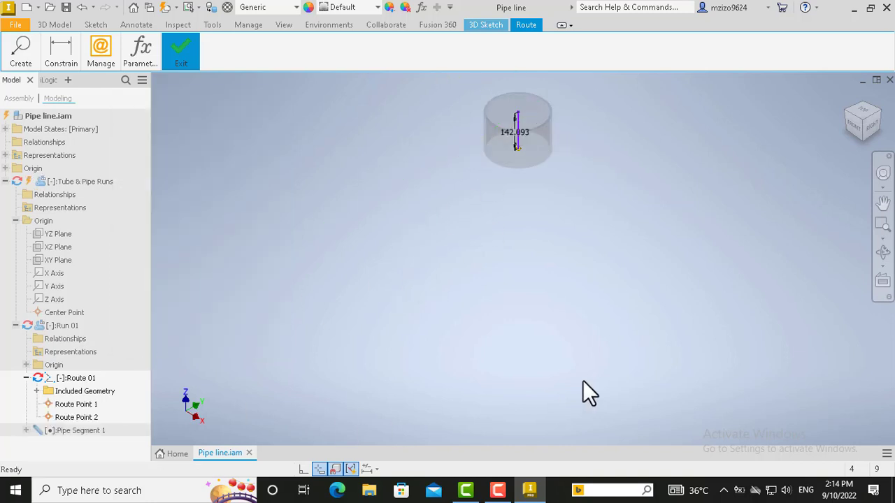
# Step: Set the vertical route segment's length to 500 mm and finish the route to generate the pipe
pyautogui.doubleClick(515, 132)
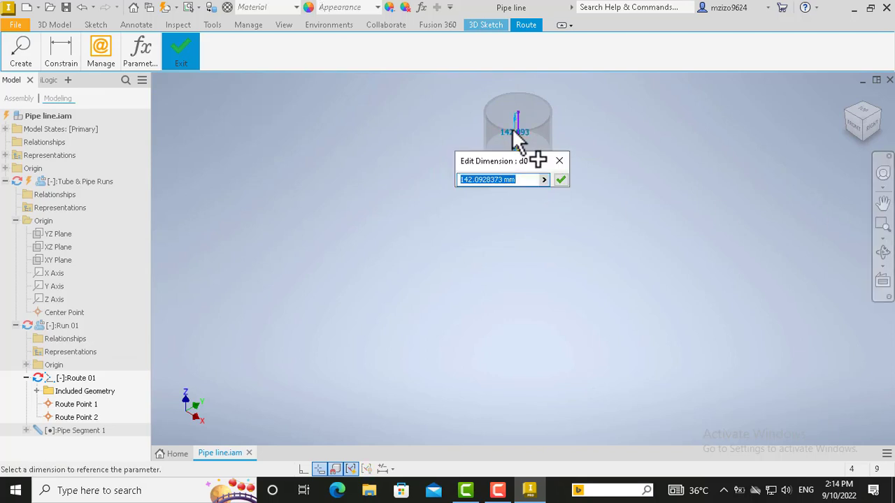
pyautogui.write('500')
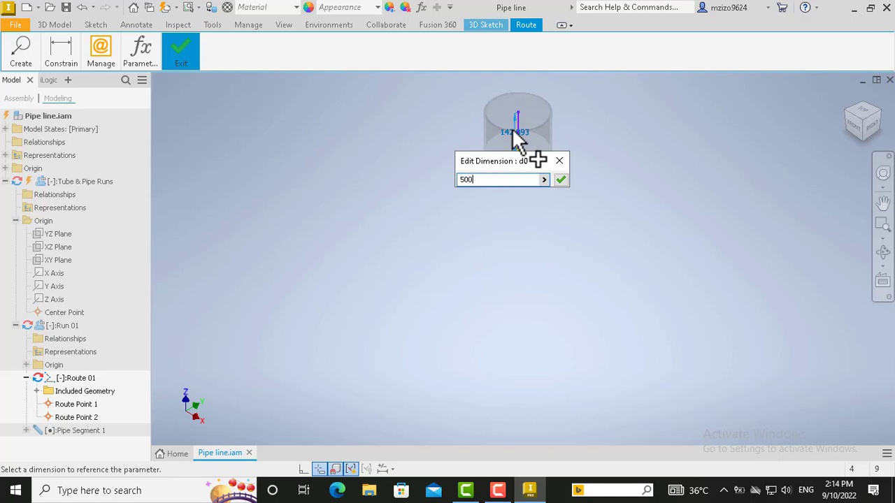
pyautogui.press('Return')
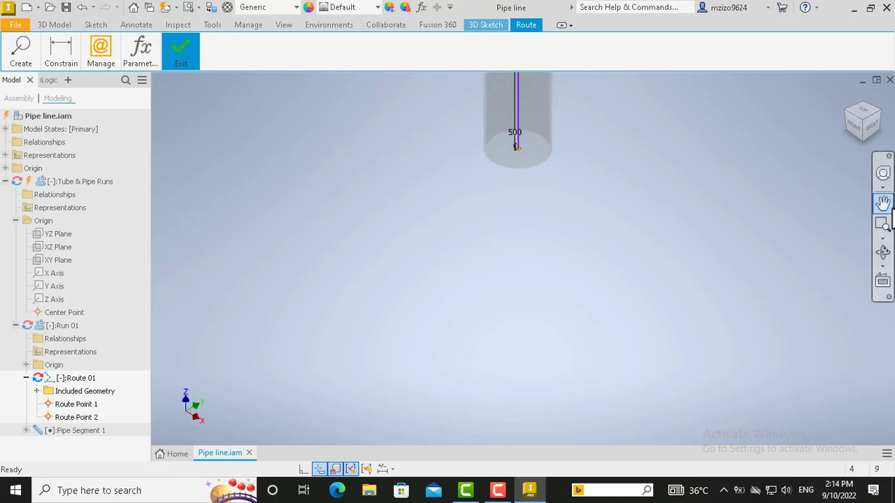
pyautogui.click(883, 202)
pyautogui.moveTo(521, 123); pyautogui.dragTo(485, 249)
pyautogui.scroll(5, 543, 207)
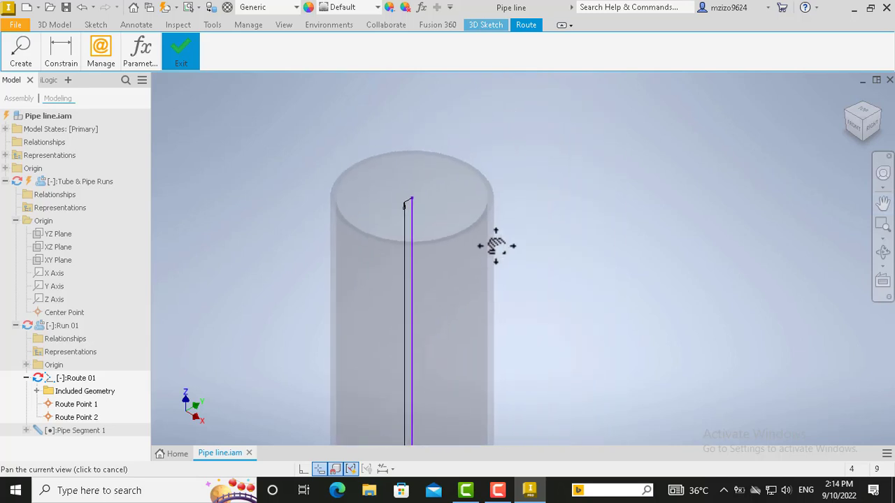
pyautogui.press('Escape')
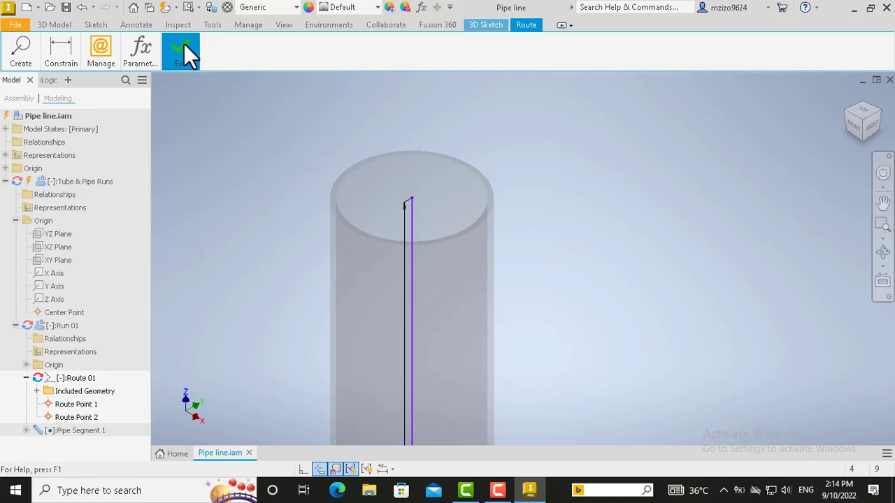
pyautogui.moveTo(184, 43)
pyautogui.click(180, 98)
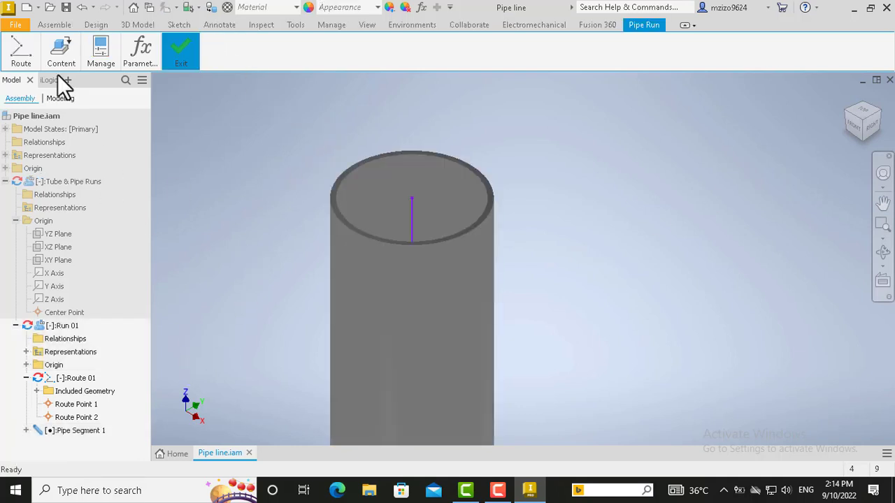
# Step: Choose the ASME B16.5 Flange Welding Neck - Class 400 from the Content Center's Flanges category for placement
pyautogui.moveTo(35, 59)
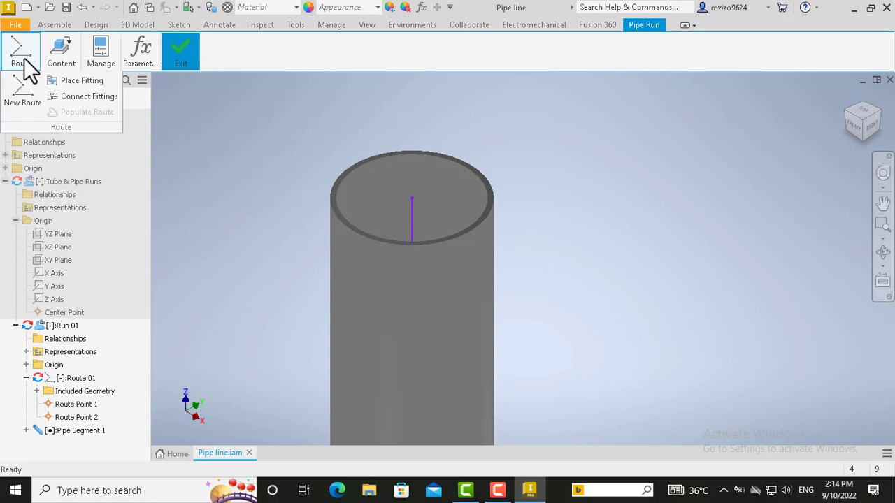
pyautogui.moveTo(65, 60)
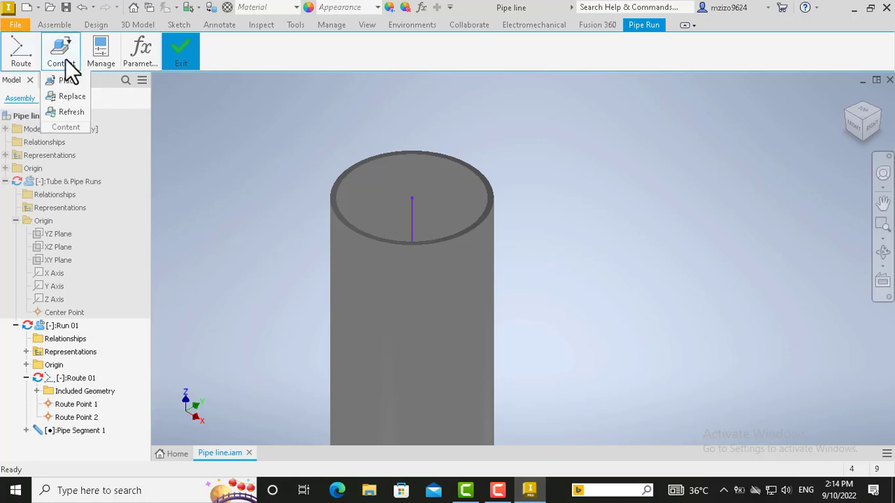
pyautogui.click(68, 82)
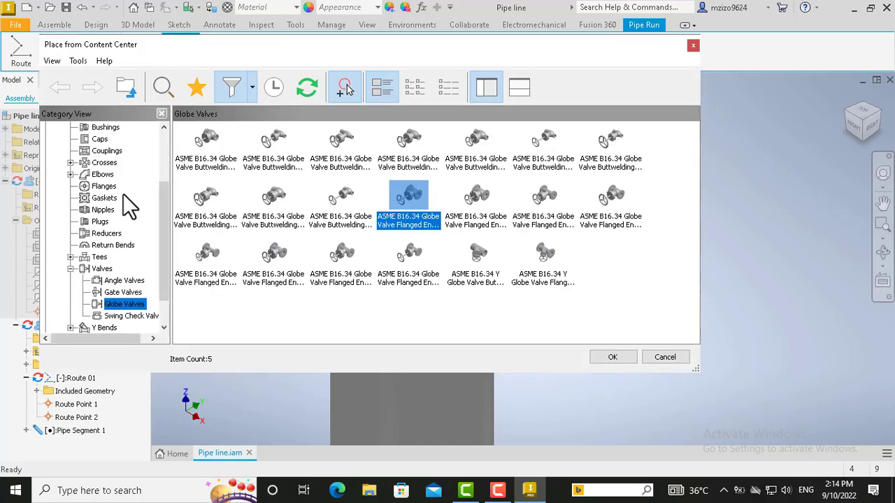
pyautogui.click(103, 186)
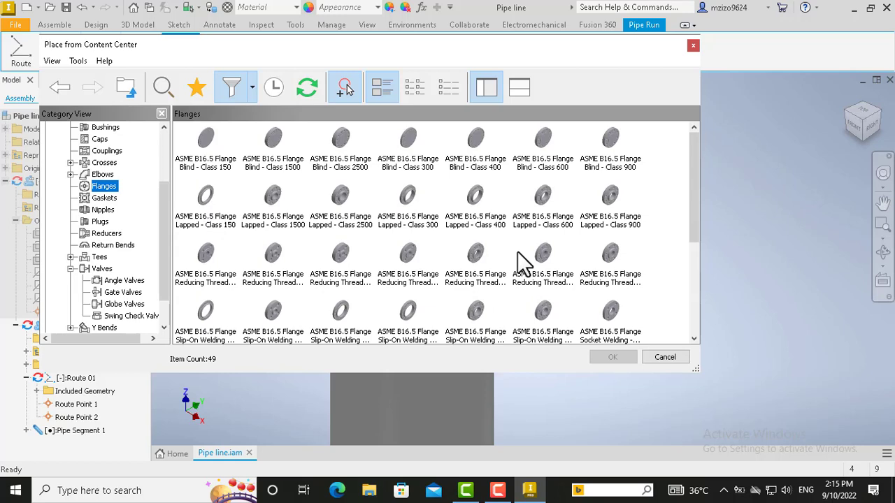
pyautogui.scroll(-3, 517, 251)
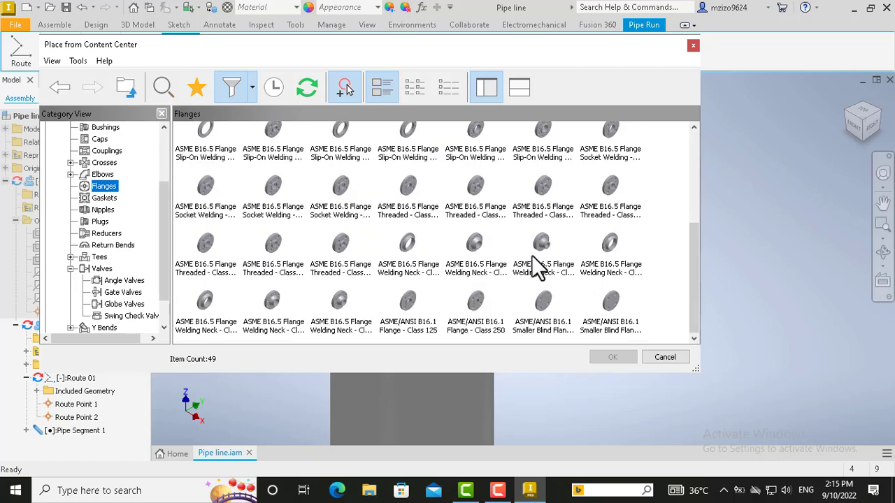
pyautogui.doubleClick(207, 307)
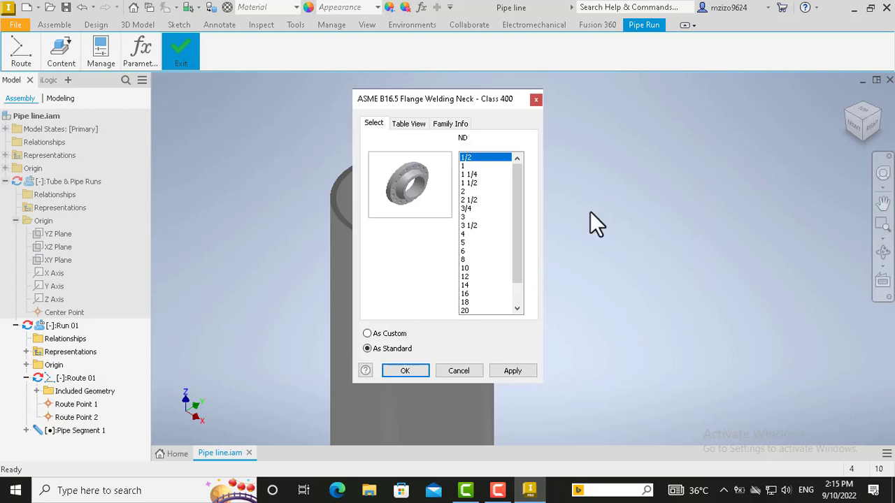
# Step: Set the flange's nominal diameter to 8 and place one flange beside the pipe's upper end
pyautogui.click(466, 260)
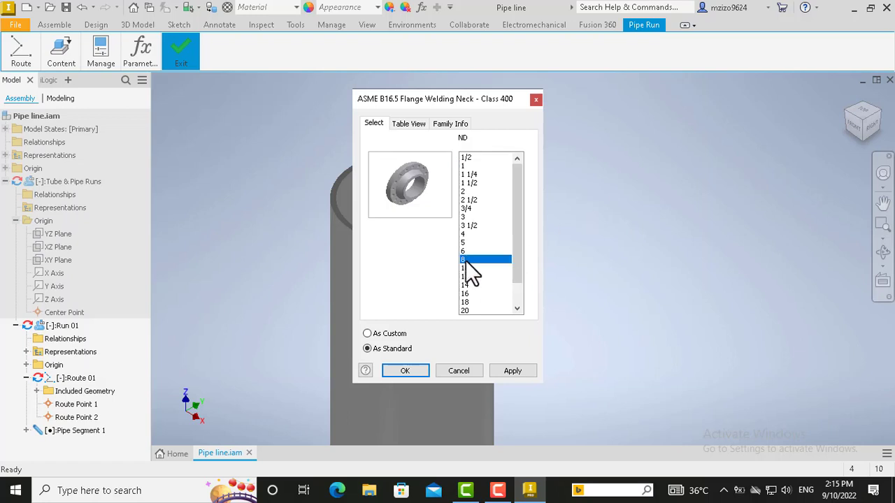
pyautogui.click(411, 369)
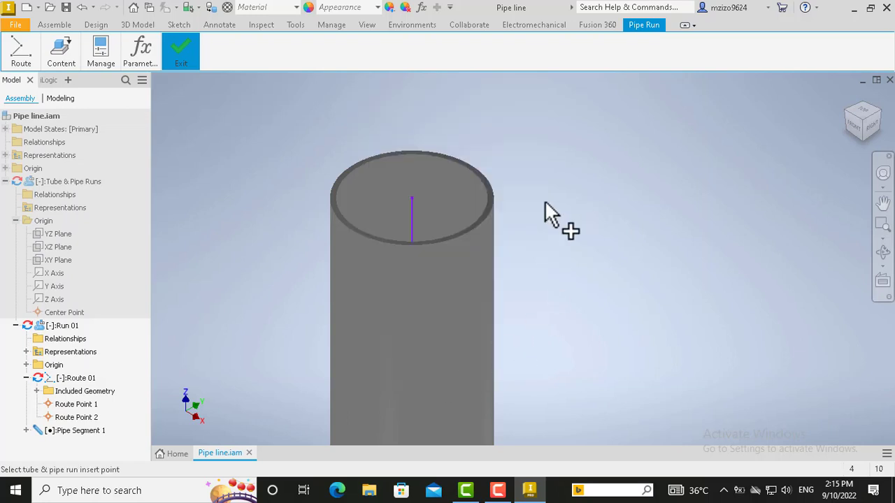
pyautogui.click(609, 189)
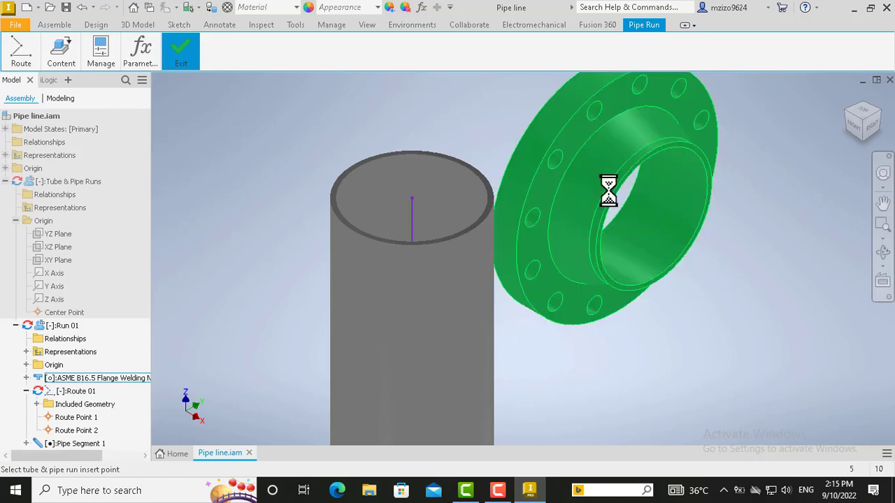
pyautogui.rightClick(613, 201)
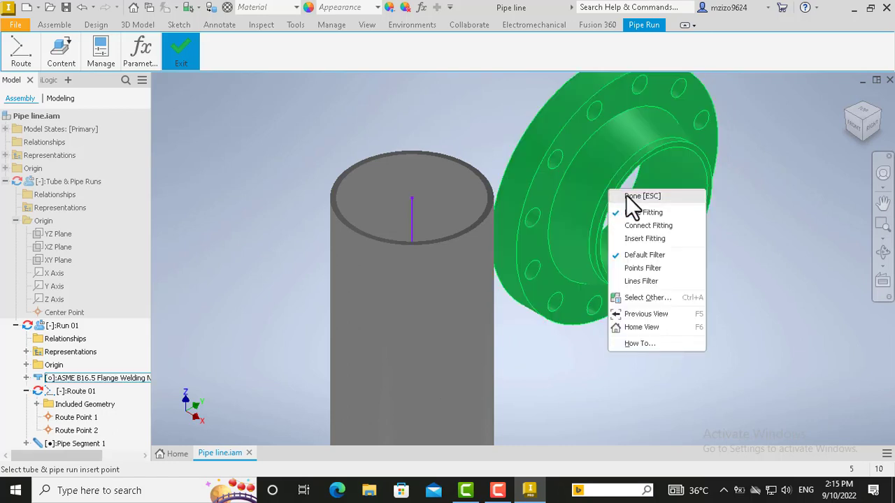
pyautogui.click(633, 196)
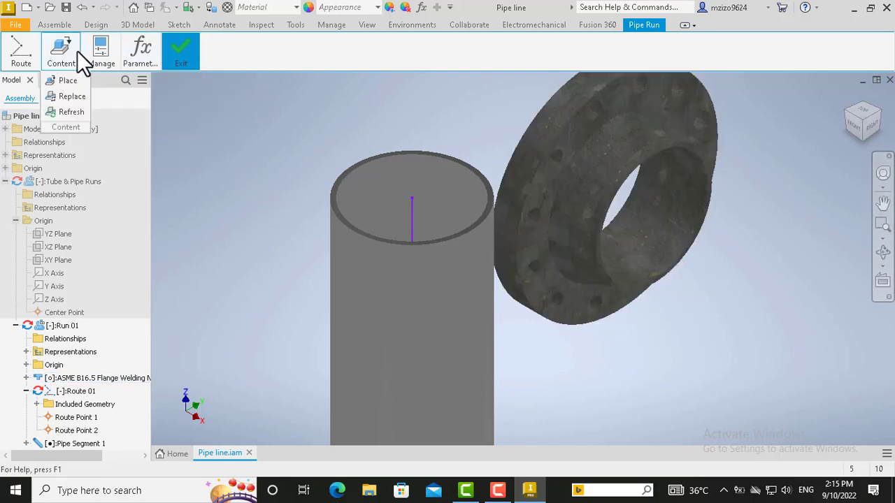
# Step: Connect the welding-neck end of the loose flange to the upper end of the pipe using Connect Fittings
pyautogui.click(21, 53)
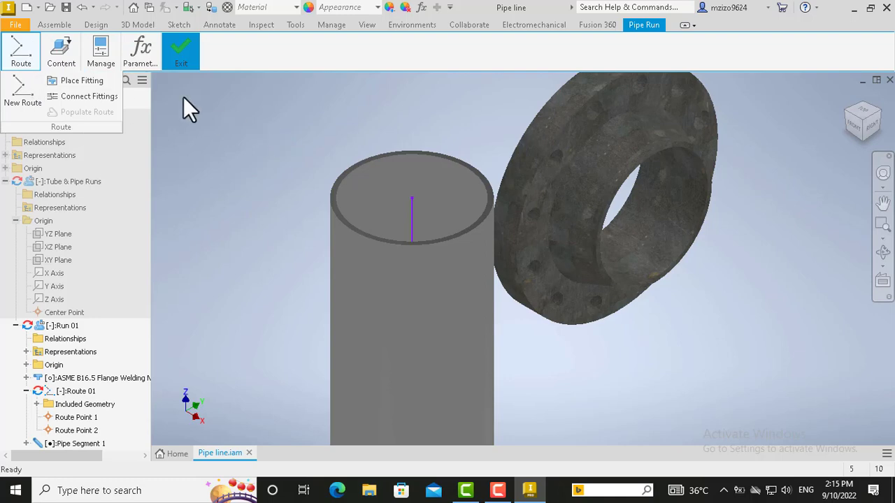
pyautogui.click(61, 53)
pyautogui.click(21, 66)
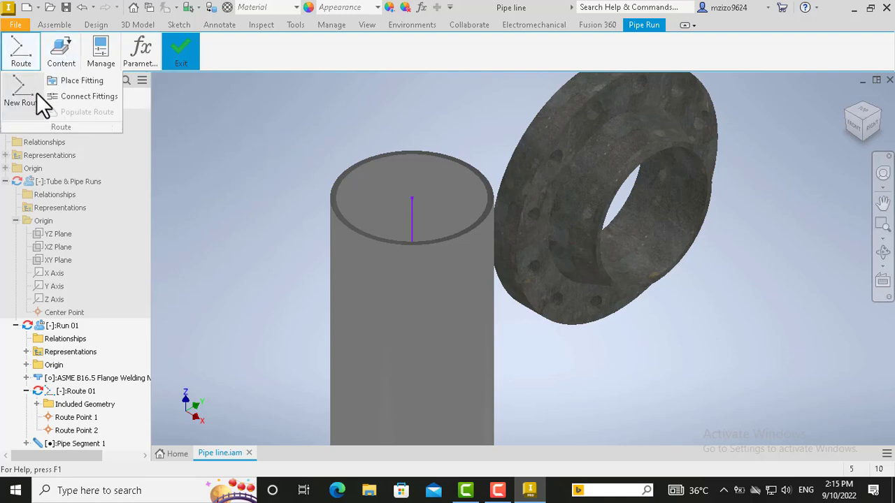
pyautogui.click(87, 97)
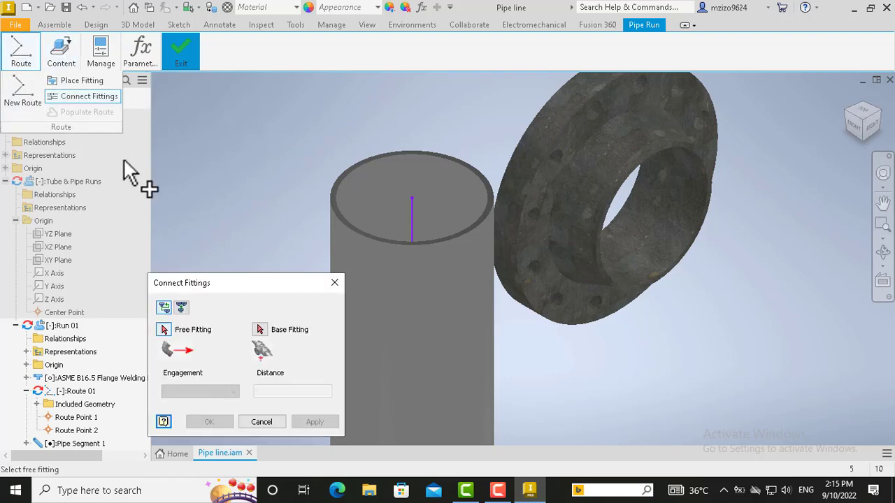
pyautogui.click(655, 215)
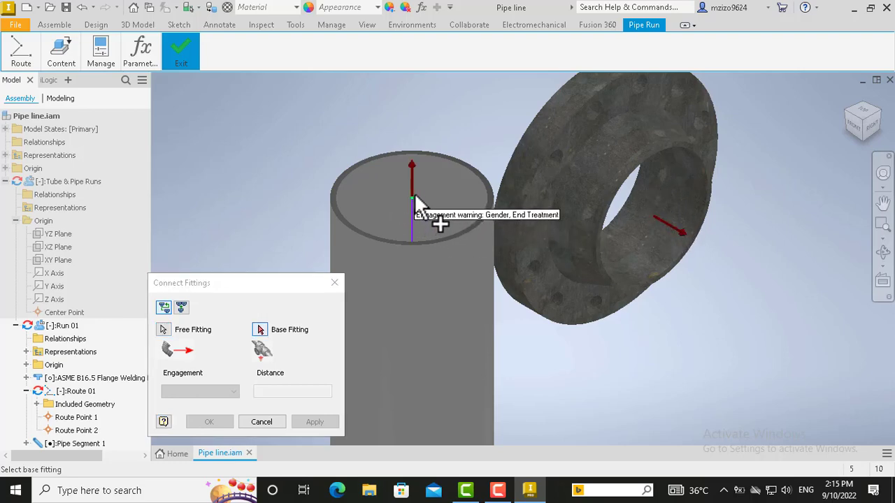
pyautogui.click(414, 202)
pyautogui.click(211, 424)
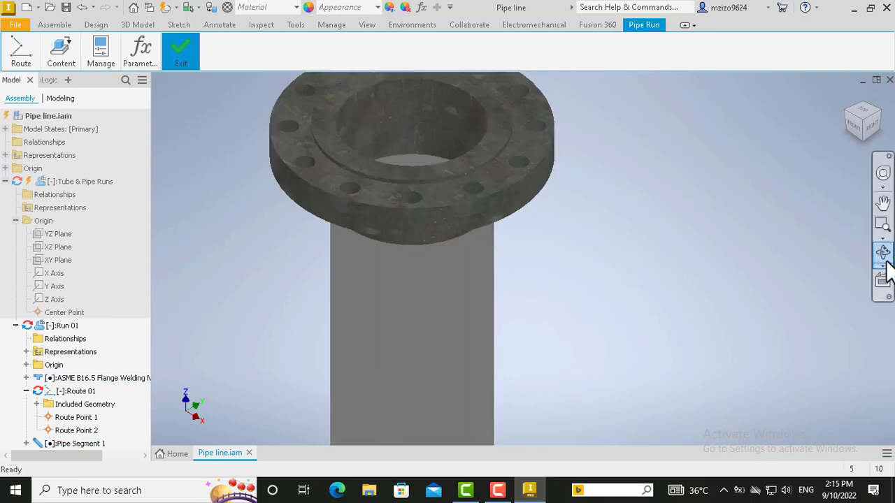
# Step: Examine the joint between flange and pipe and the whole flanged pipe from several angles
pyautogui.click(882, 252)
pyautogui.moveTo(519, 242); pyautogui.dragTo(529, 182)
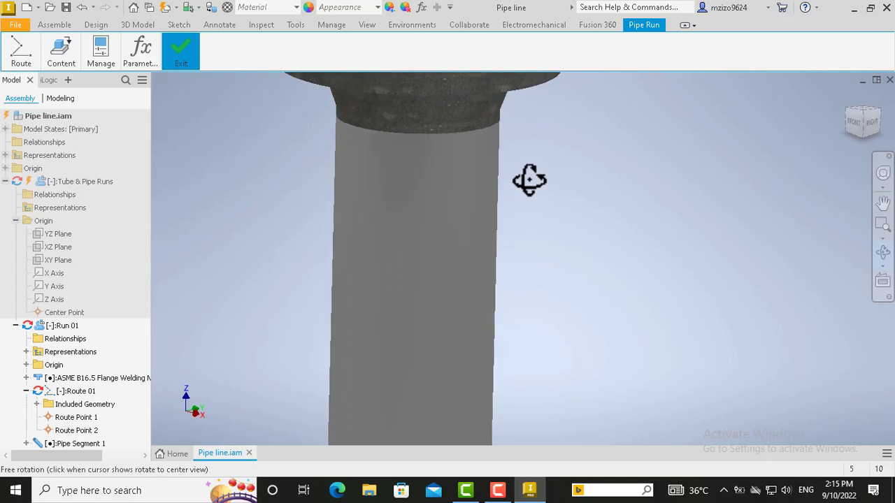
pyautogui.scroll(-5, 529, 177)
pyautogui.moveTo(509, 144); pyautogui.dragTo(466, 154)
pyautogui.scroll(-4, 490, 172)
pyautogui.scroll(3, 515, 182)
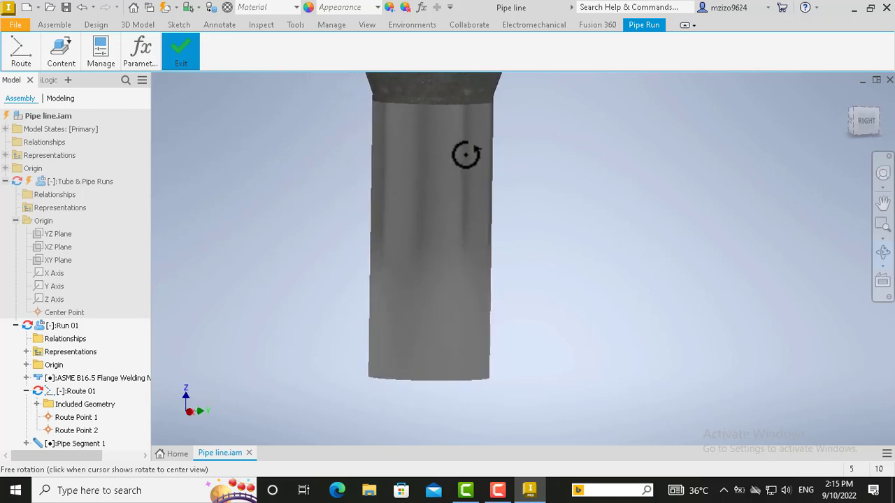
pyautogui.click(883, 203)
pyautogui.moveTo(521, 243); pyautogui.dragTo(561, 318)
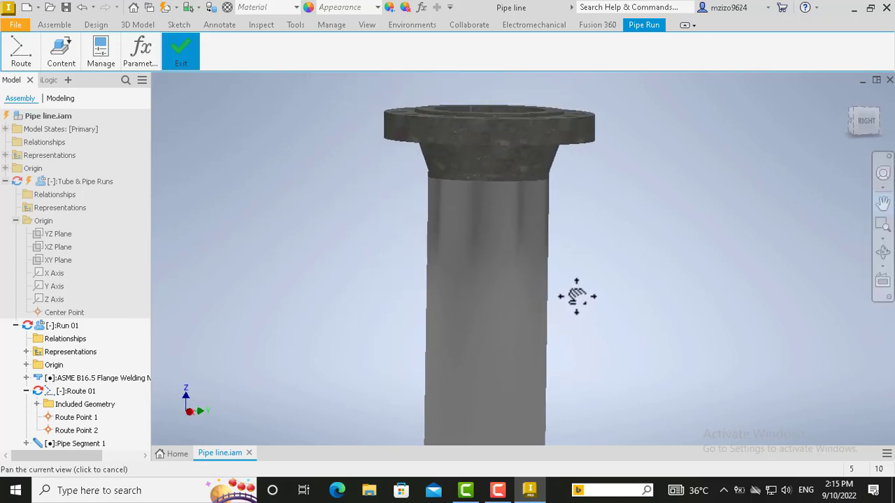
pyautogui.scroll(-2, 482, 232)
pyautogui.scroll(3, 478, 239)
pyautogui.moveTo(477, 239); pyautogui.dragTo(541, 262)
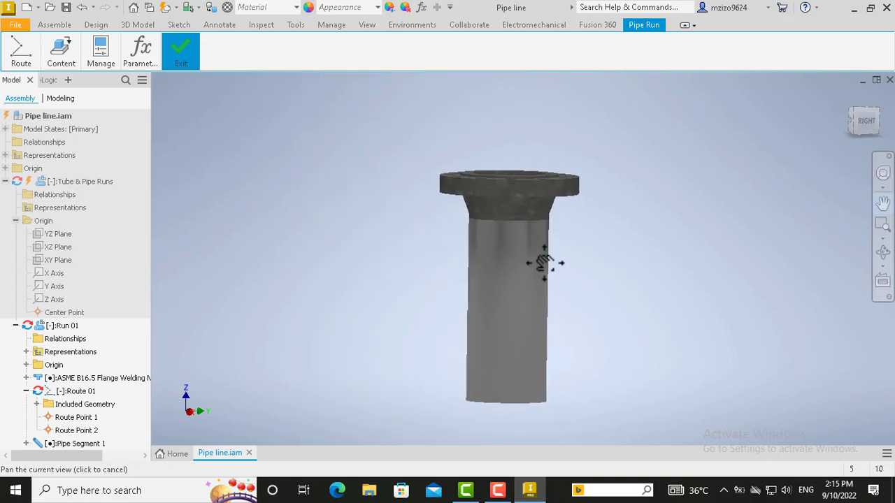
pyautogui.press('Escape')
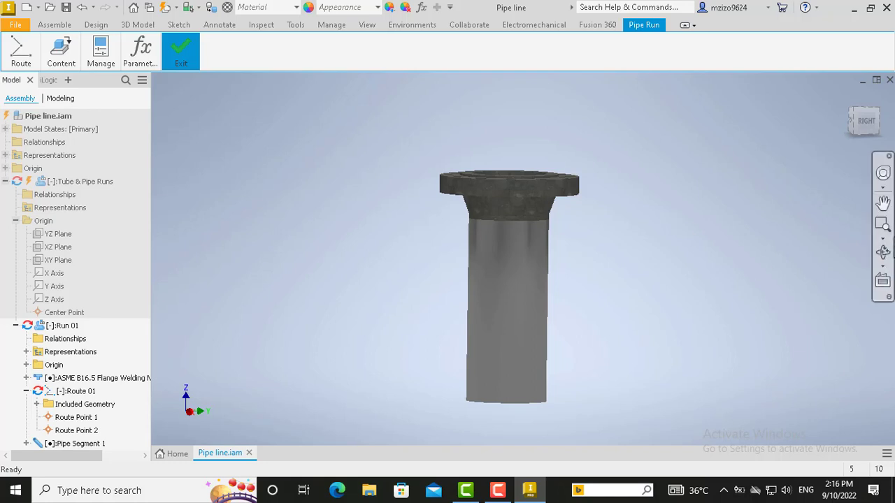
pyautogui.click(883, 252)
pyautogui.moveTo(506, 181); pyautogui.dragTo(539, 144)
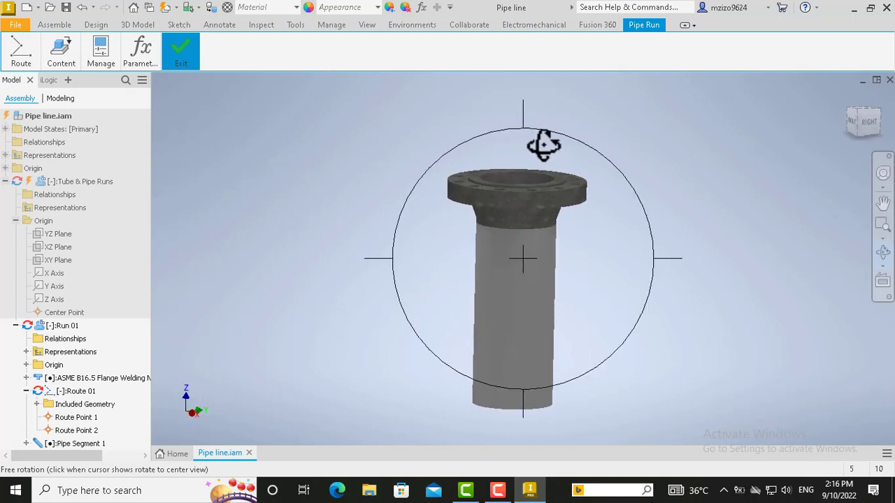
pyautogui.press('Escape')
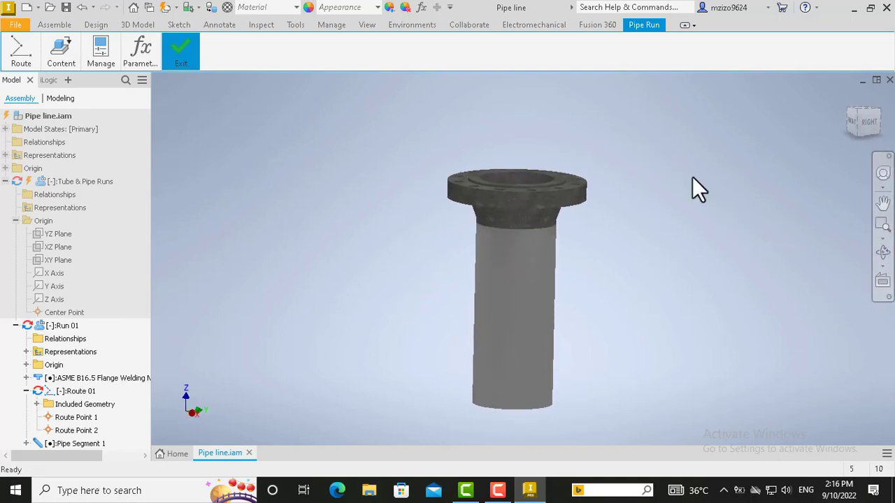
# Step: Choose an ASME B16.34 Swing Check Valve Flanged Ends from the Content Center's Swing Check Valves category for placement
pyautogui.click(22, 62)
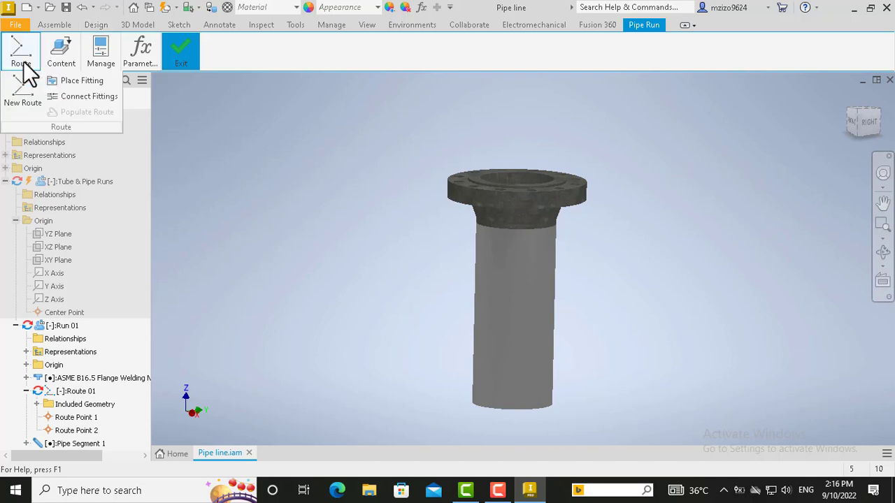
pyautogui.click(61, 52)
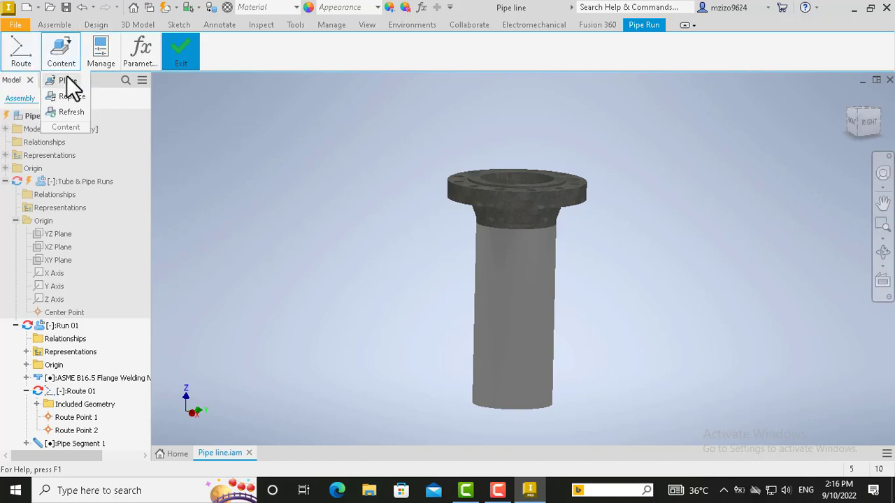
pyautogui.click(67, 81)
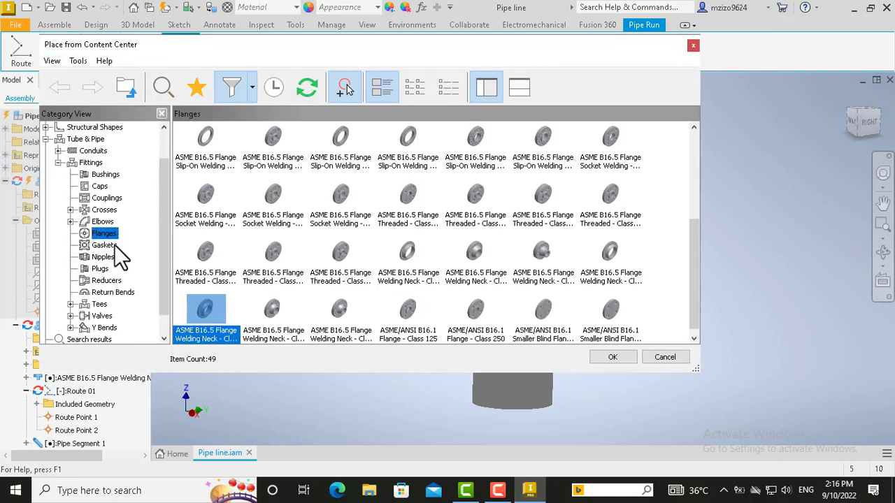
pyautogui.click(71, 316)
pyautogui.click(123, 316)
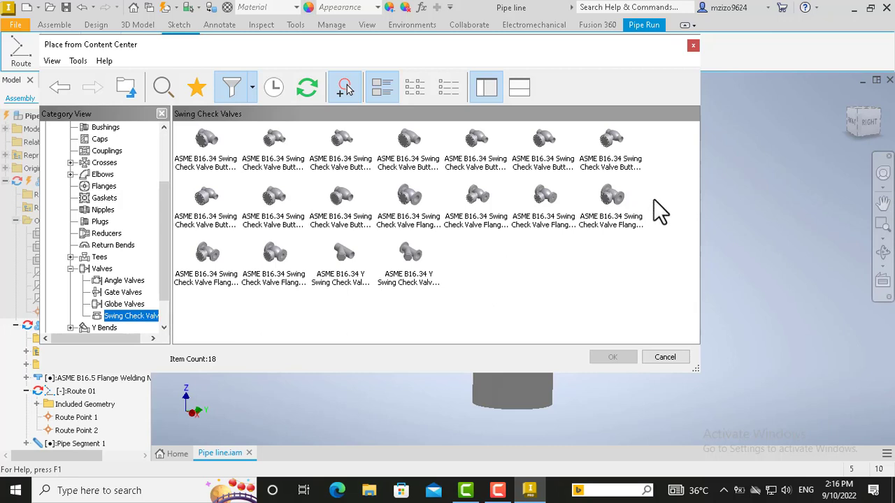
pyautogui.doubleClick(624, 210)
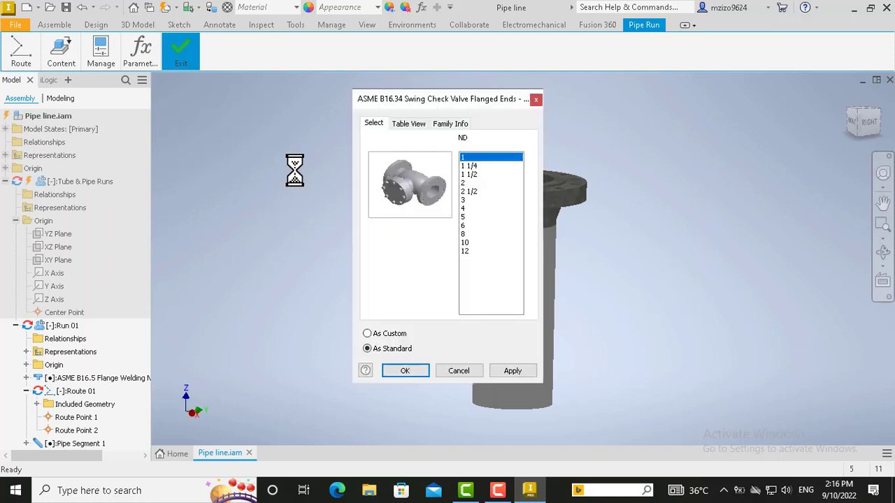
# Step: Set the swing check valve's nominal diameter to 8 and place one valve beside the flanged pipe
pyautogui.click(465, 234)
pyautogui.click(418, 371)
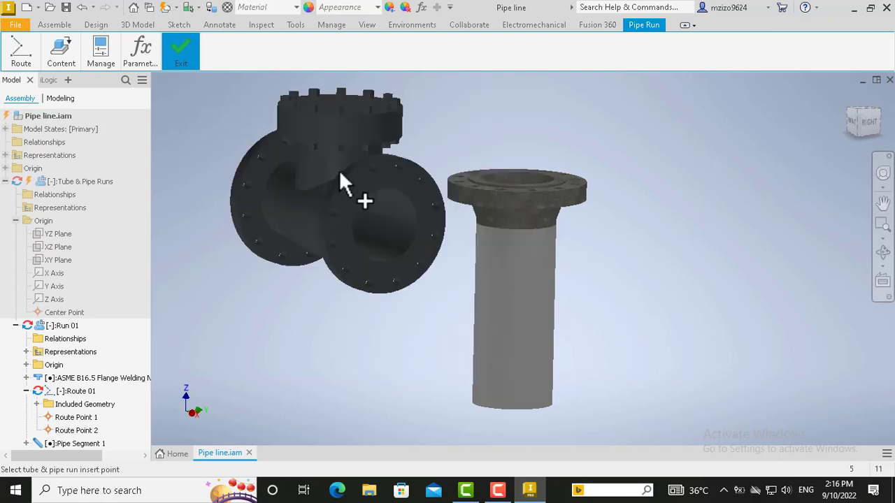
pyautogui.click(313, 161)
pyautogui.rightClick(314, 162)
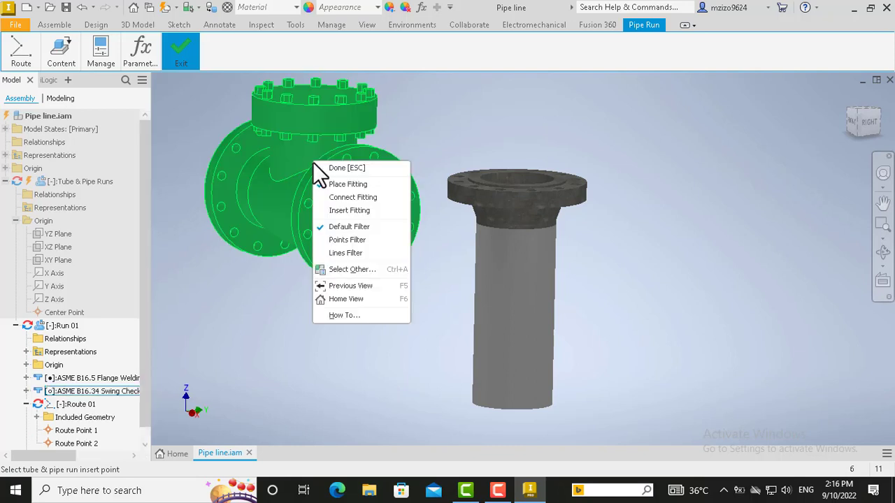
pyautogui.click(333, 169)
# Step: Connect one flanged end of the loose check valve to the open face of the pipe's flange using Connect Fittings
pyautogui.click(62, 63)
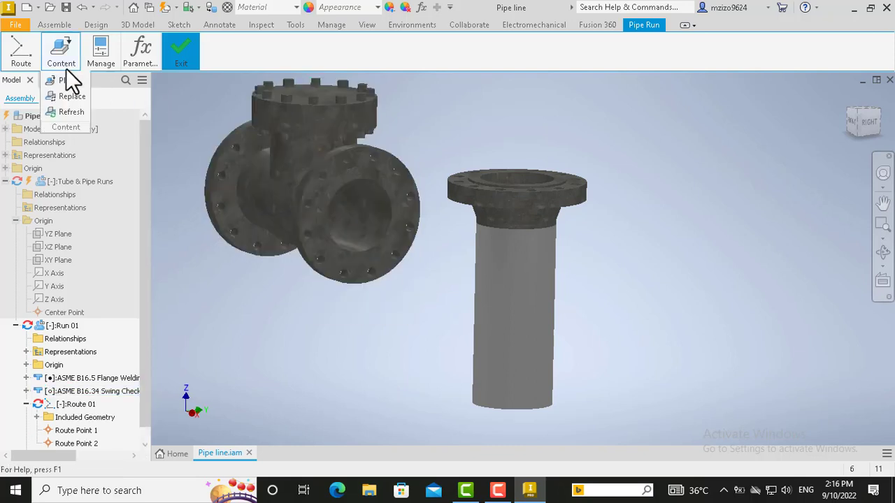
pyautogui.click(20, 61)
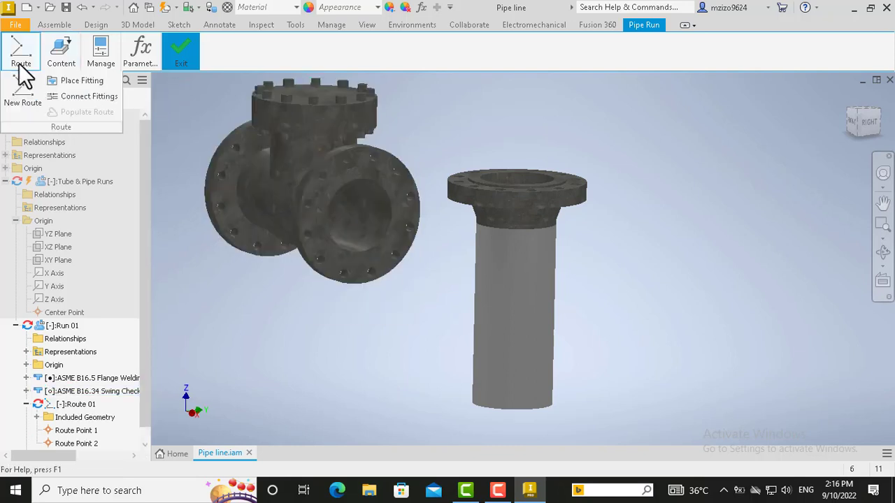
pyautogui.click(60, 62)
pyautogui.click(21, 57)
pyautogui.click(88, 97)
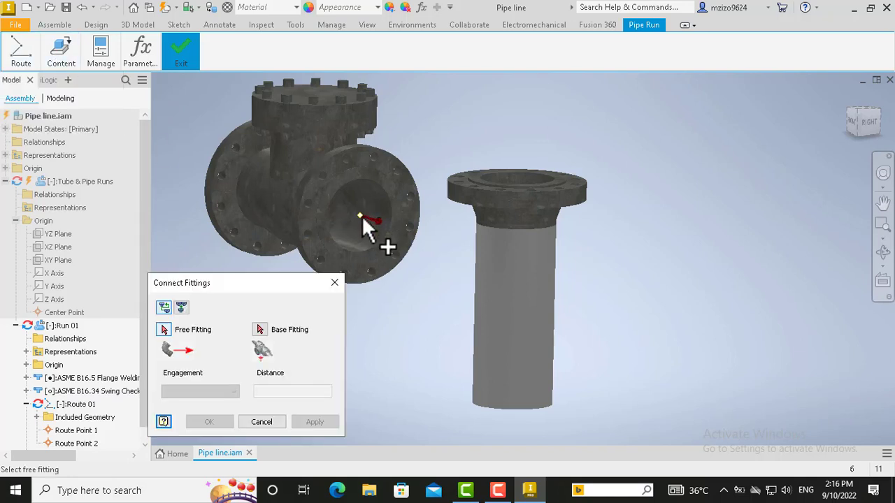
pyautogui.click(364, 207)
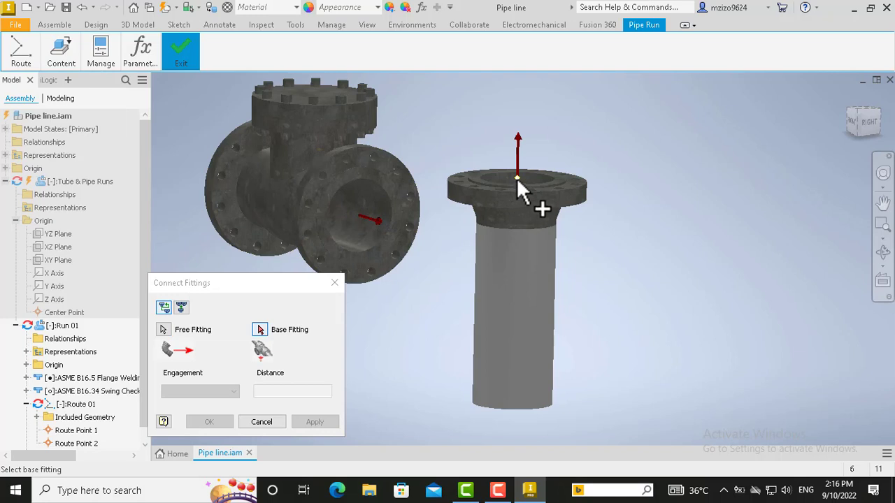
pyautogui.click(516, 178)
pyautogui.click(212, 421)
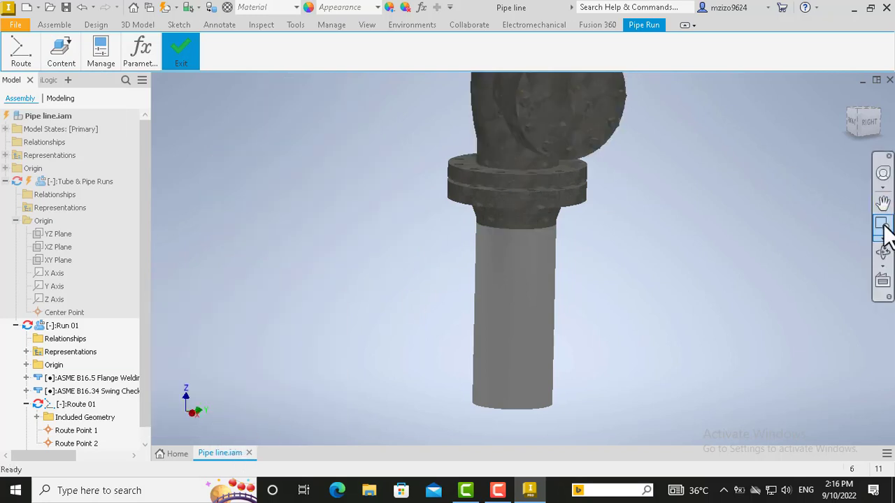
# Step: Examine the check valve's joint with the flange and the whole assembly from several angles
pyautogui.click(882, 253)
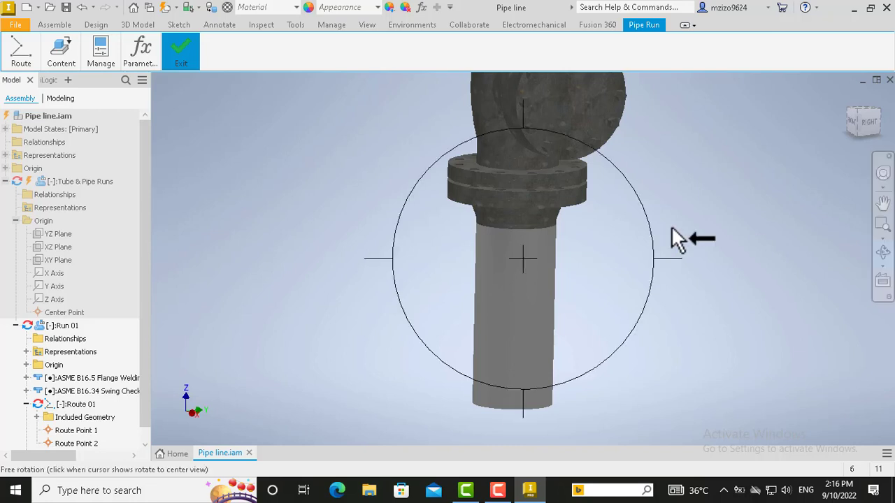
pyautogui.moveTo(531, 194); pyautogui.dragTo(627, 176)
pyautogui.press('Escape')
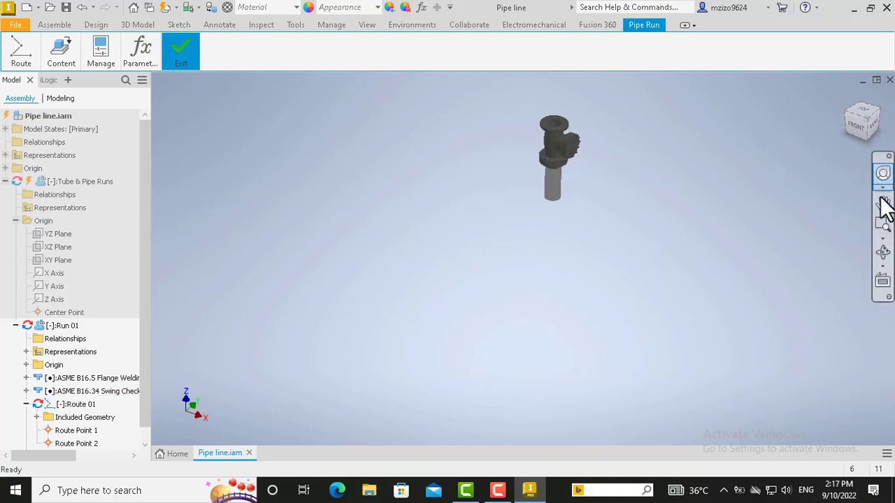
pyautogui.click(883, 252)
pyautogui.moveTo(580, 163)
pyautogui.mouseDown()
pyautogui.moveTo(567, 135)
pyautogui.moveTo(569, 169)
pyautogui.mouseUp()
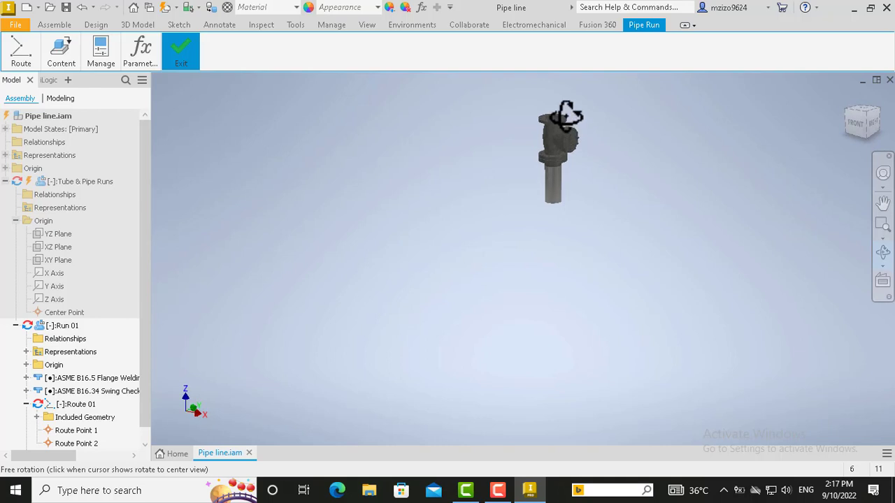
pyautogui.press('Escape')
pyautogui.click(873, 124)
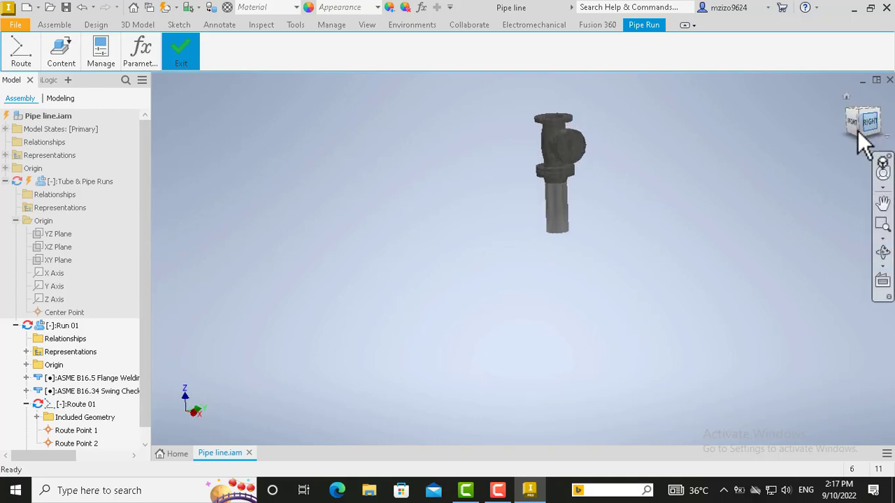
pyautogui.click(883, 253)
pyautogui.moveTo(574, 172); pyautogui.dragTo(631, 206)
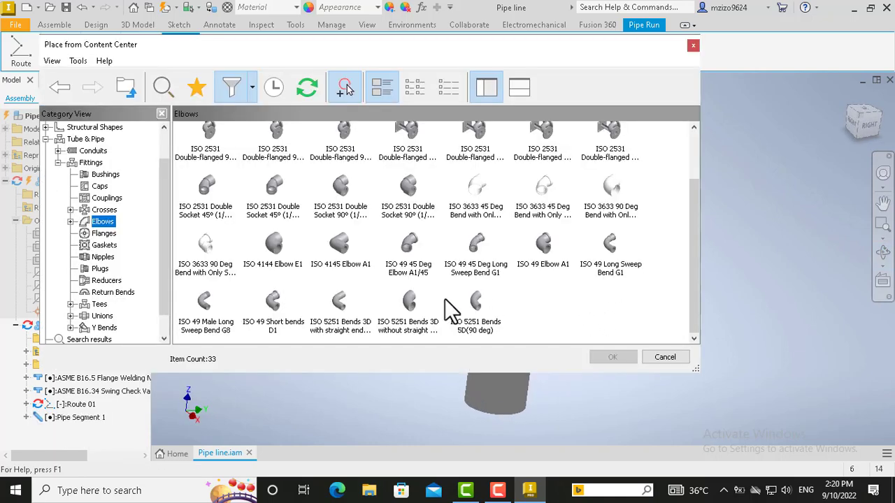
# Step: Place one ISO 5251 Bends 3D without straight ends (90 deg) elbow with DN M200 beside the pipe
pyautogui.doubleClick(409, 304)
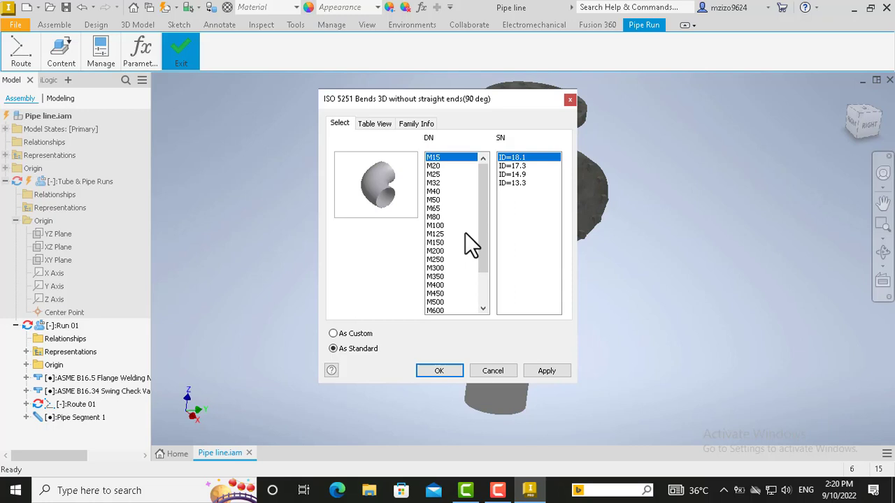
pyautogui.click(444, 251)
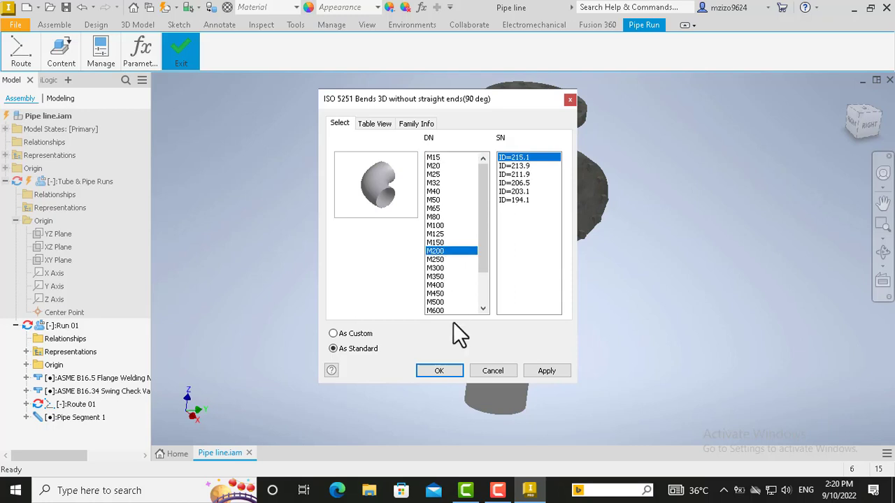
pyautogui.click(439, 371)
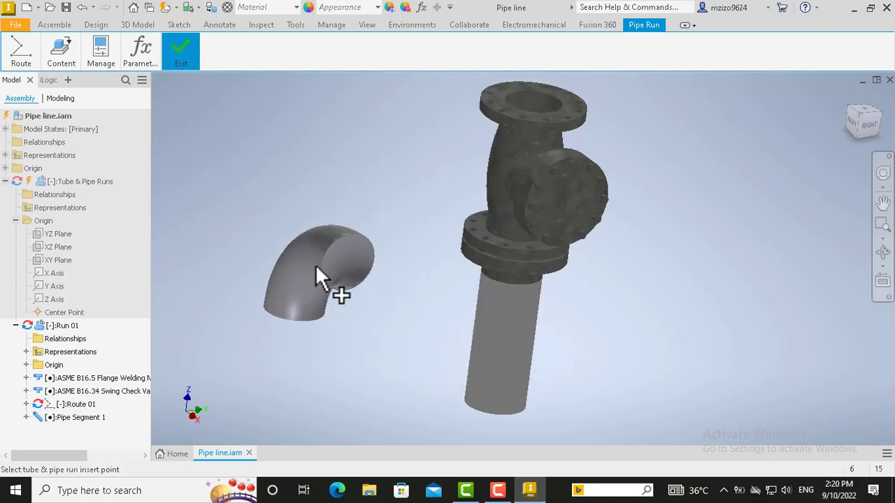
pyautogui.click(315, 266)
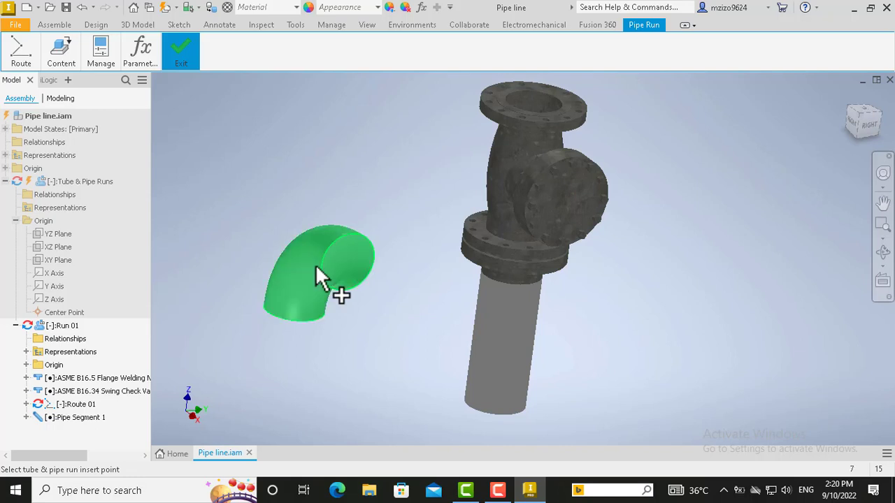
pyautogui.rightClick(318, 267)
pyautogui.click(343, 271)
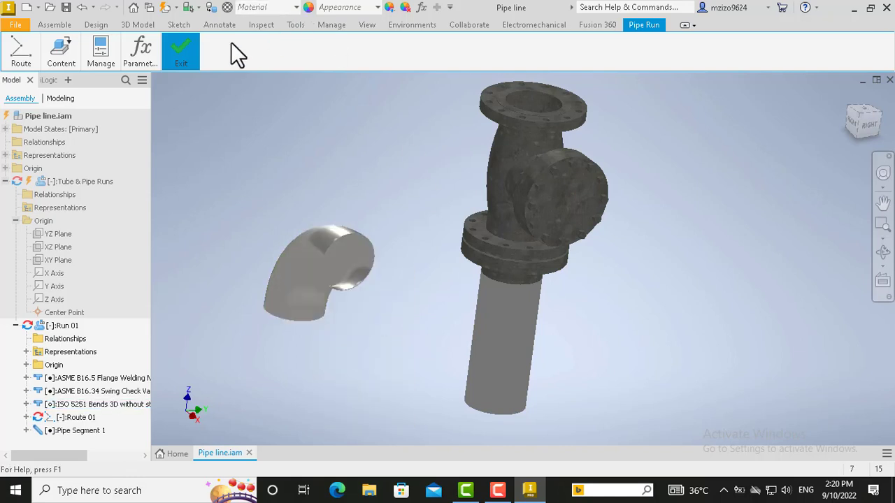
# Step: Connect one end of the loose 90-degree bend to the lower end of the pipe using Connect Fittings
pyautogui.moveTo(20, 62)
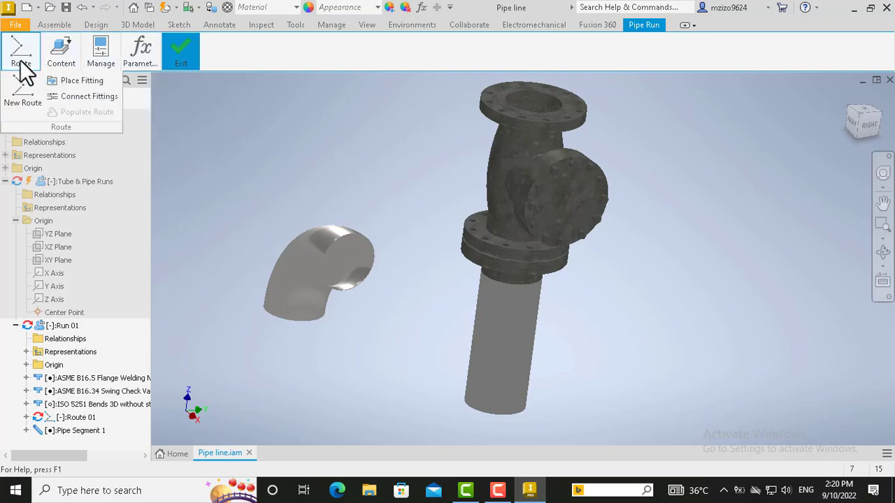
pyautogui.click(80, 100)
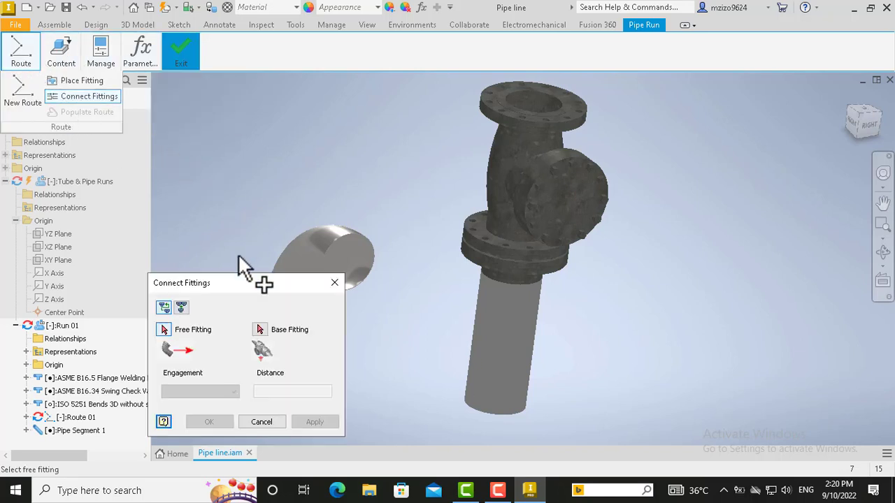
pyautogui.click(353, 241)
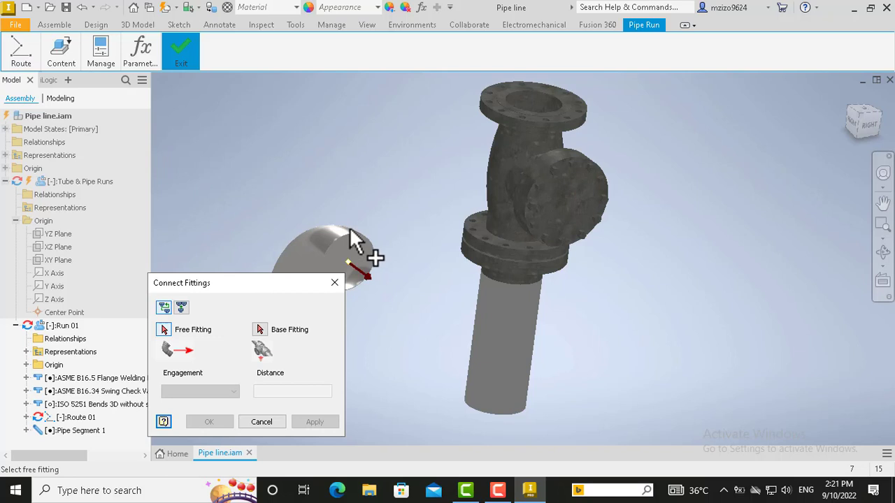
pyautogui.click(485, 401)
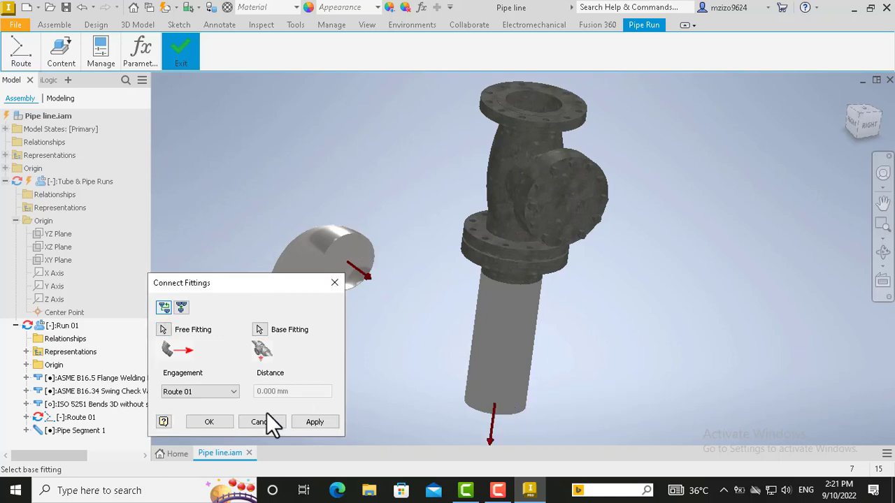
pyautogui.click(209, 422)
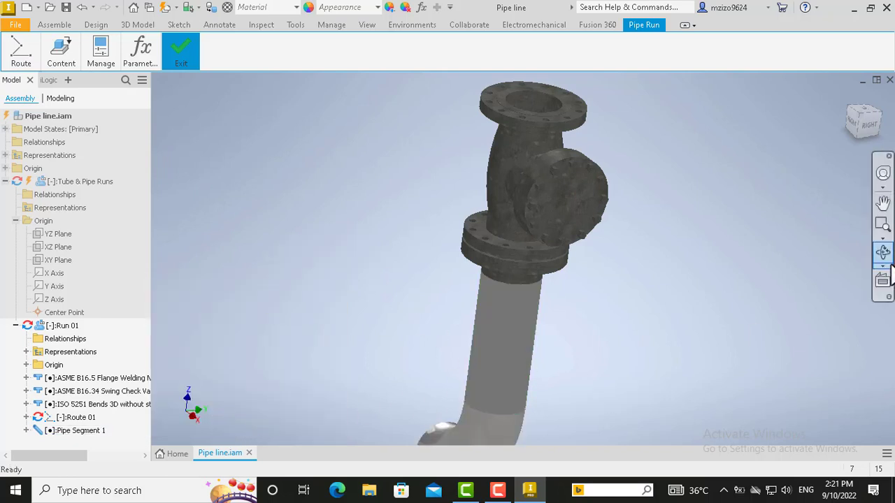
# Step: Examine the bend's joint at the pipe's lower end and the complete pipe line from another angle
pyautogui.scroll(2, 559, 320)
pyautogui.scroll(-4, 559, 316)
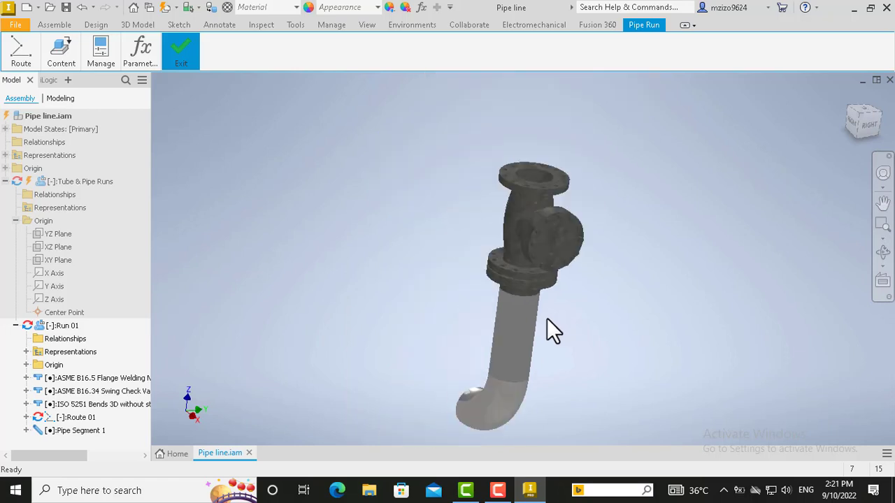
pyautogui.click(883, 202)
pyautogui.moveTo(592, 309); pyautogui.dragTo(607, 269)
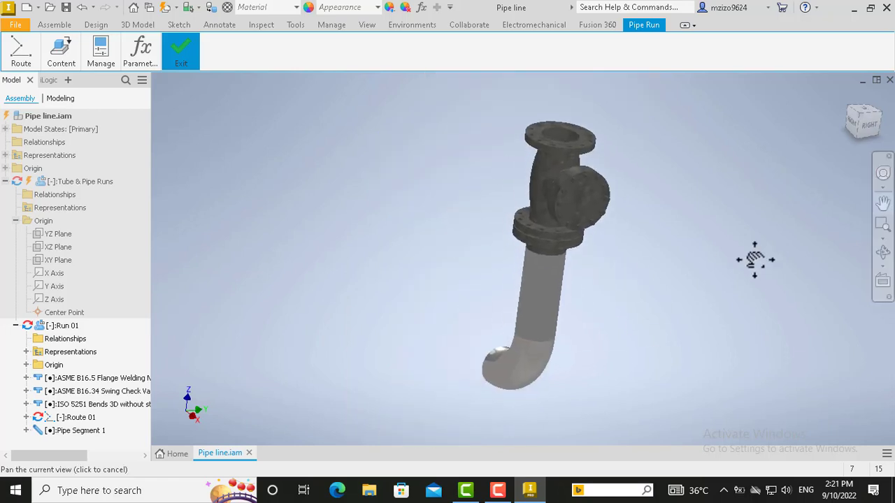
pyautogui.click(883, 252)
pyautogui.moveTo(543, 334); pyautogui.dragTo(592, 344)
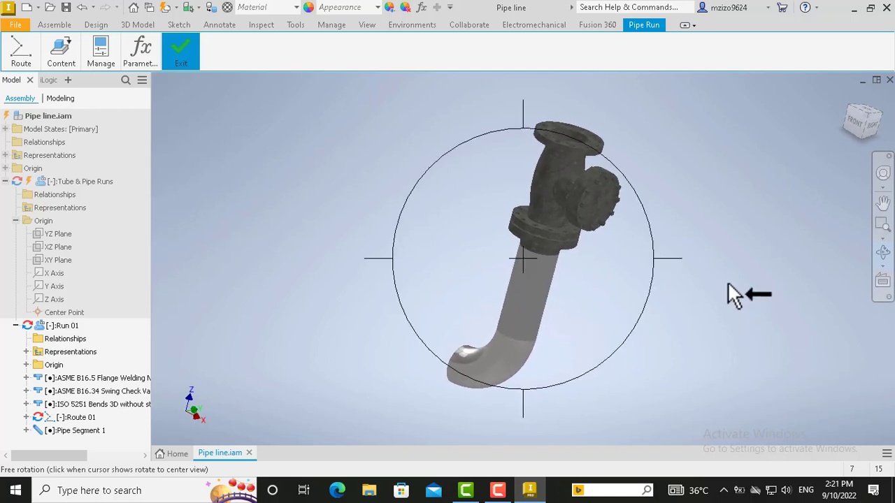
pyautogui.press('Escape')
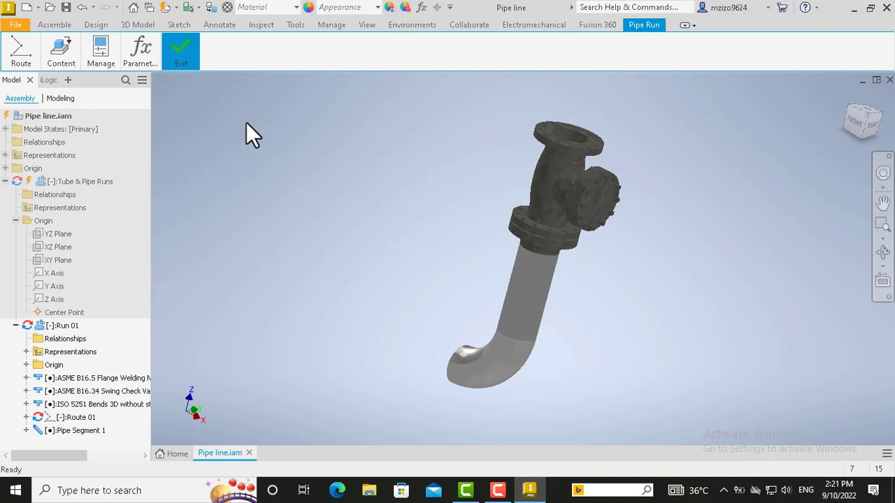
pyautogui.click(545, 250)
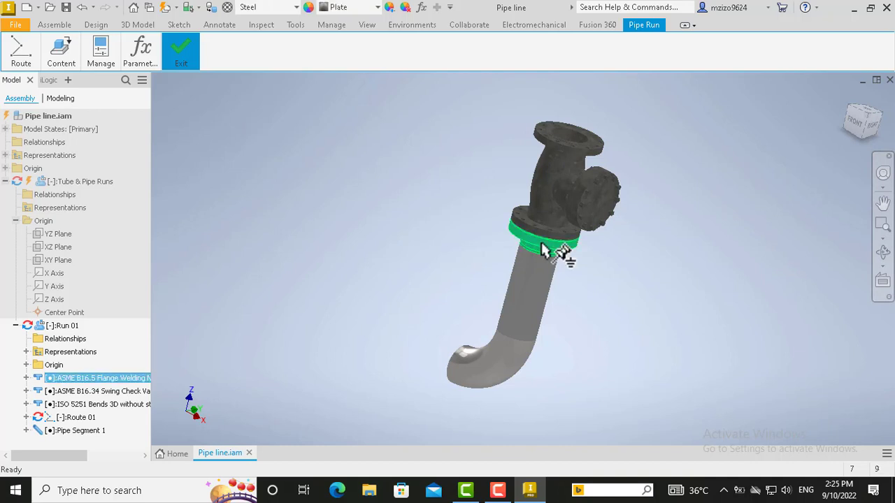
pyautogui.rightClick(545, 251)
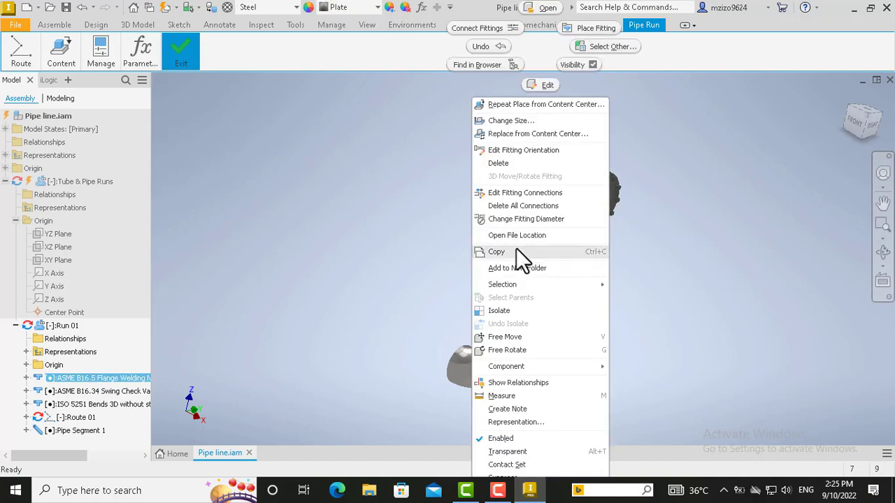
pyautogui.click(432, 265)
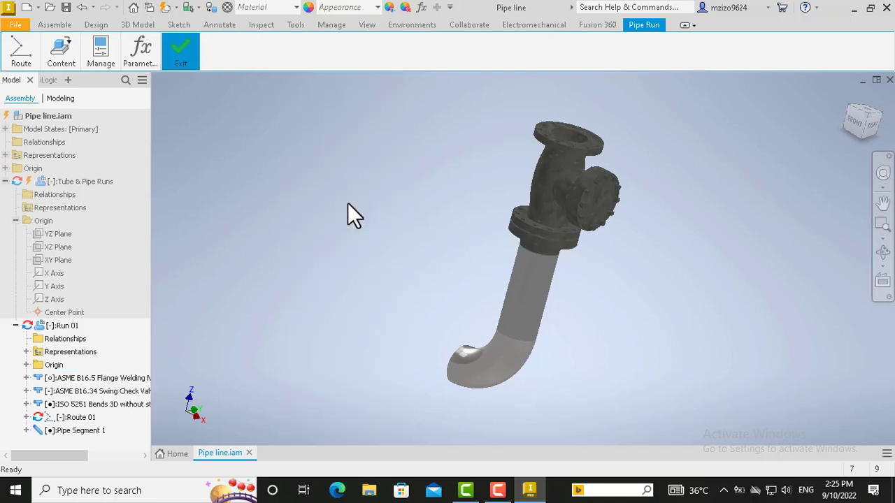
# Step: Copy the welding neck flange below the check valve and paste a loose duplicate beside the pipe line
pyautogui.click(522, 238)
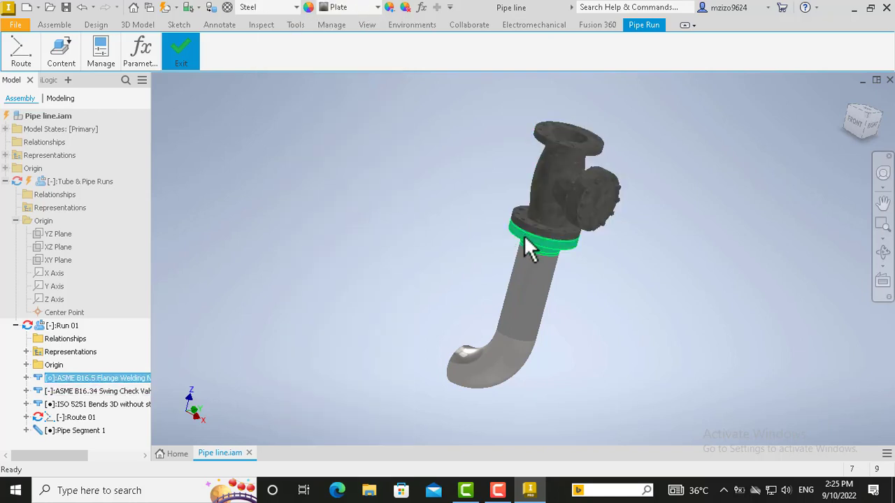
pyautogui.rightClick(522, 235)
pyautogui.click(477, 254)
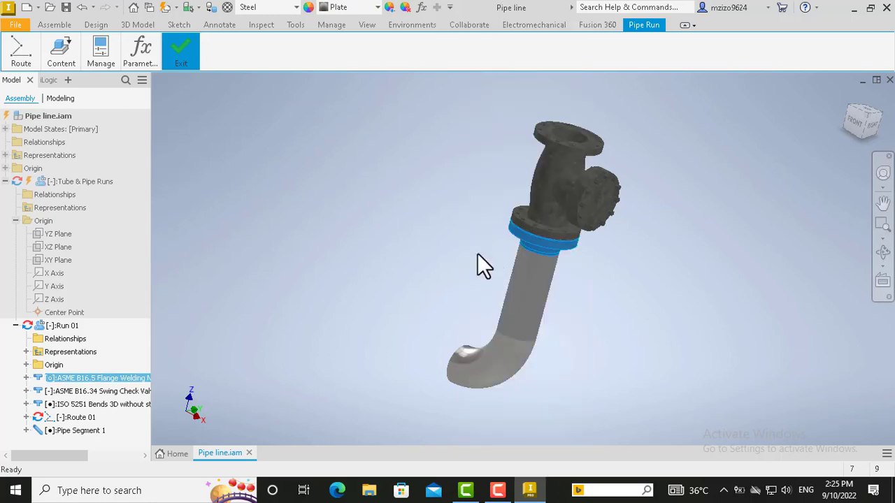
pyautogui.rightClick(315, 199)
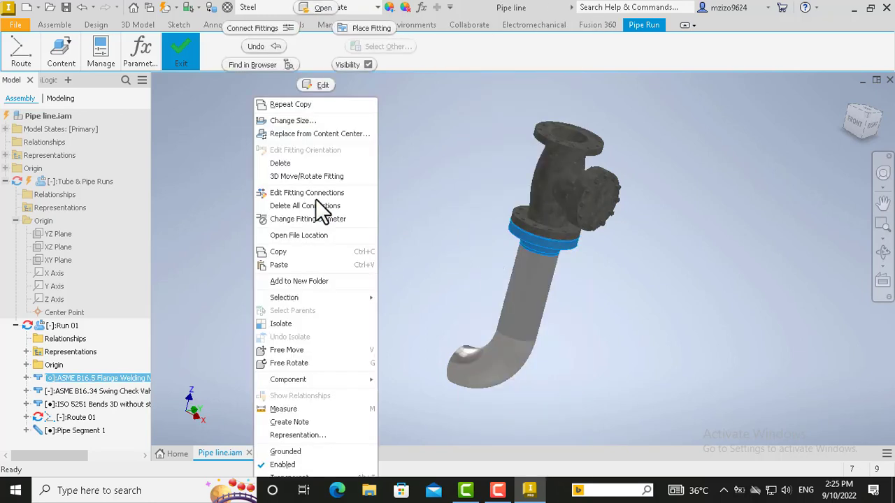
pyautogui.click(291, 266)
pyautogui.click(290, 265)
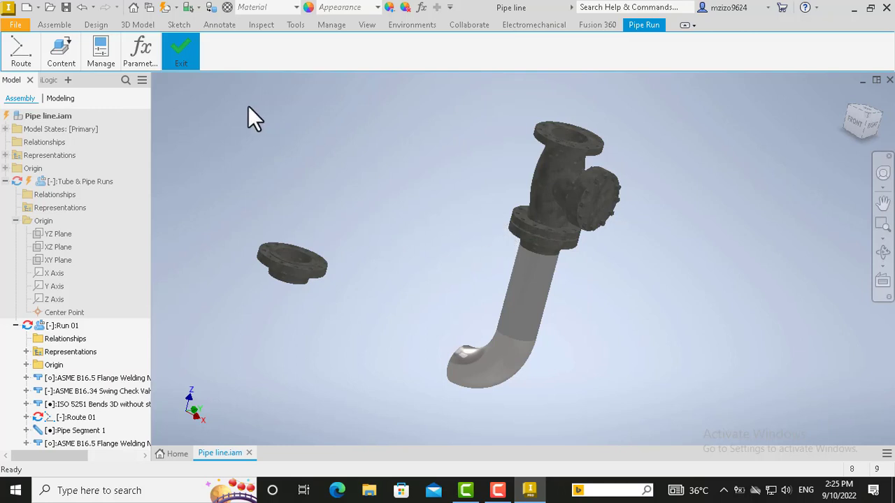
# Step: Connect the loose flange's face to the open upper end of the check valve using Connect Fittings
pyautogui.moveTo(21, 52)
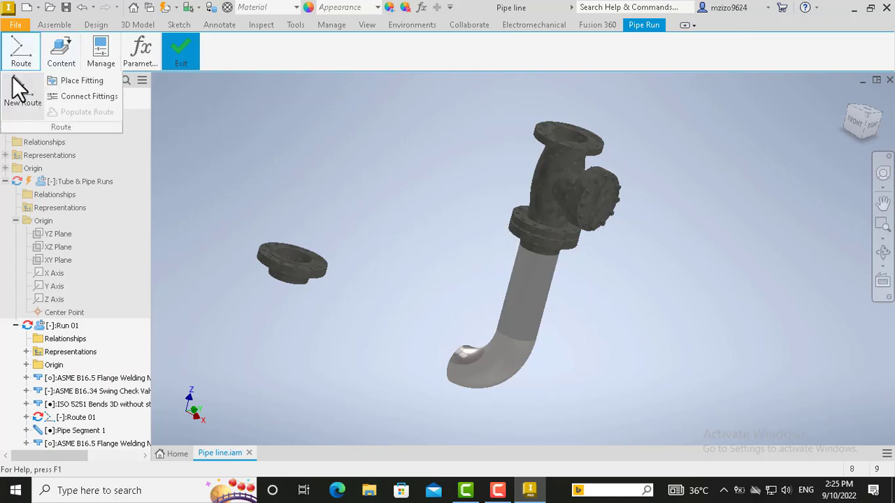
pyautogui.click(86, 98)
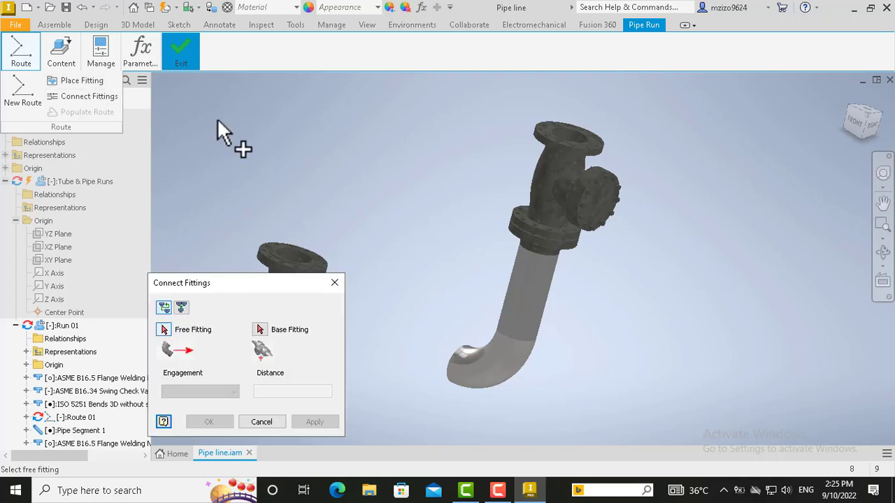
pyautogui.click(291, 253)
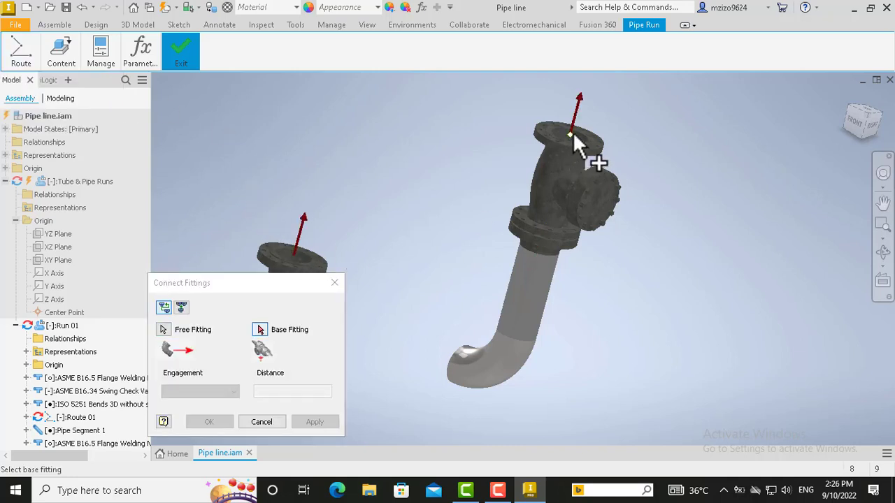
pyautogui.click(573, 136)
pyautogui.click(225, 422)
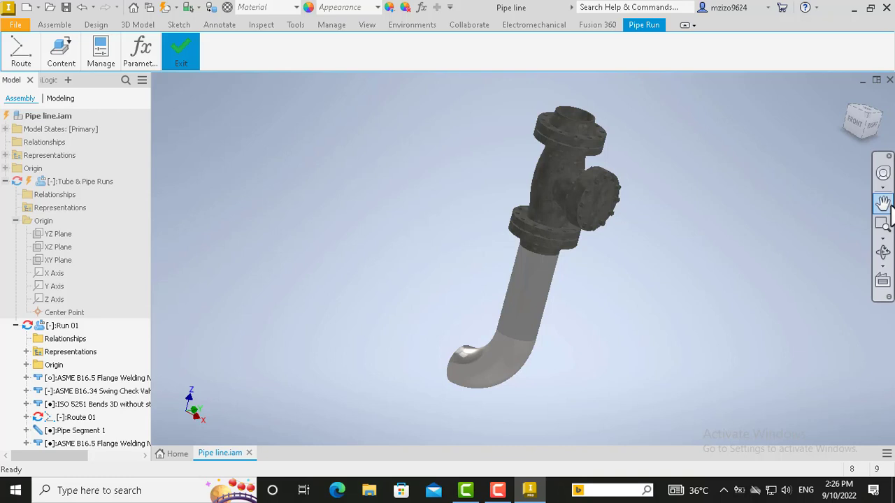
# Step: Create a new route, Route 02, in the pipe run
pyautogui.click(883, 203)
pyautogui.moveTo(554, 163); pyautogui.dragTo(498, 266)
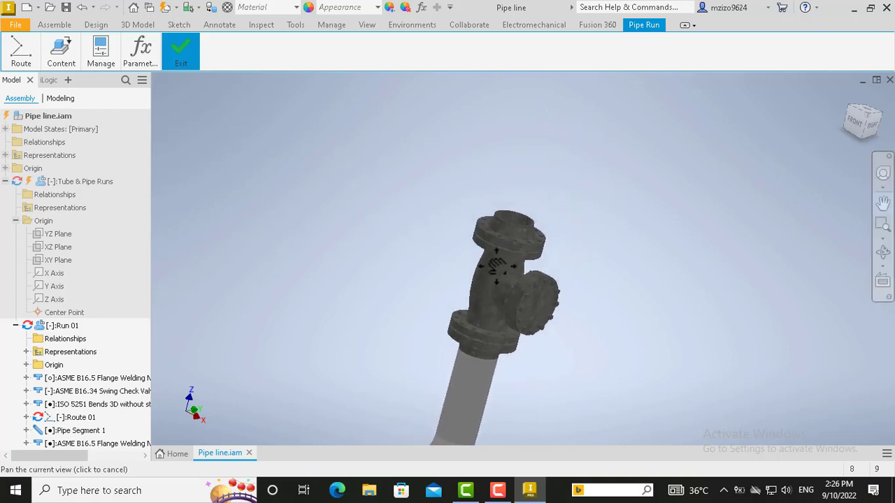
pyautogui.click(28, 62)
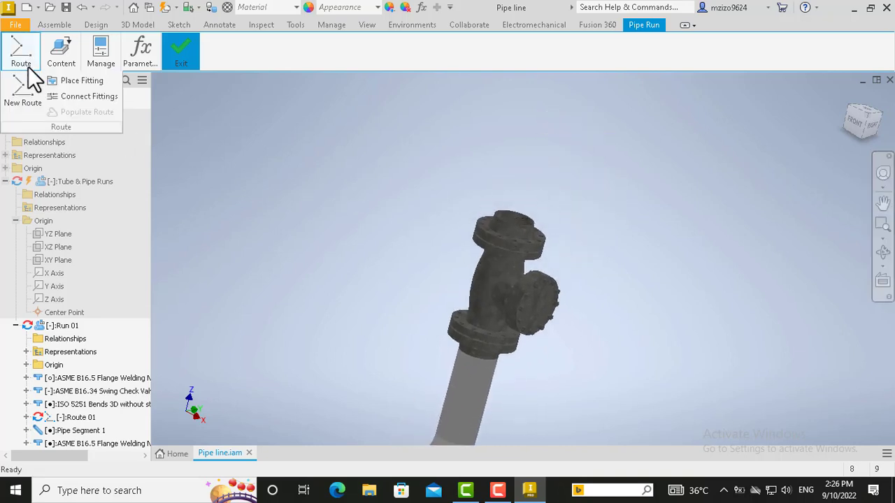
pyautogui.click(22, 91)
pyautogui.click(318, 167)
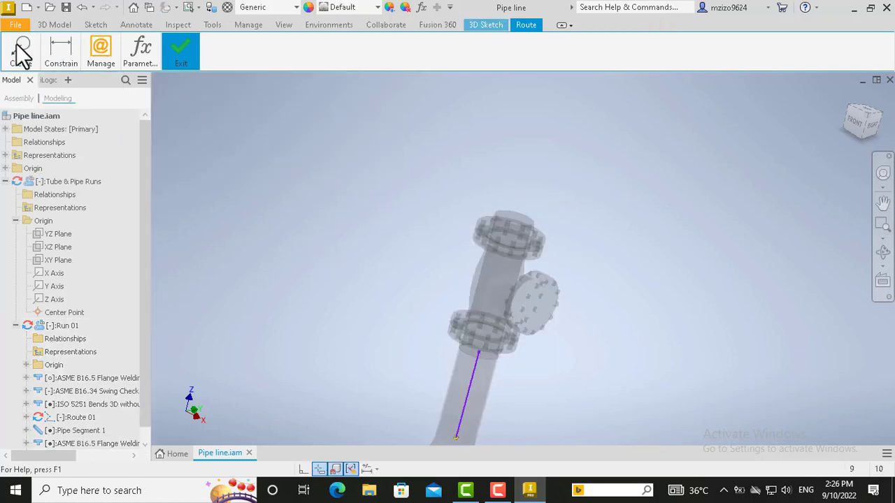
# Step: Start the route at the top flange's opening, set the YZ plane auto-constraint, and place the first straight segment along the flange axis, about 1277 mm long
pyautogui.click(21, 52)
pyautogui.click(16, 94)
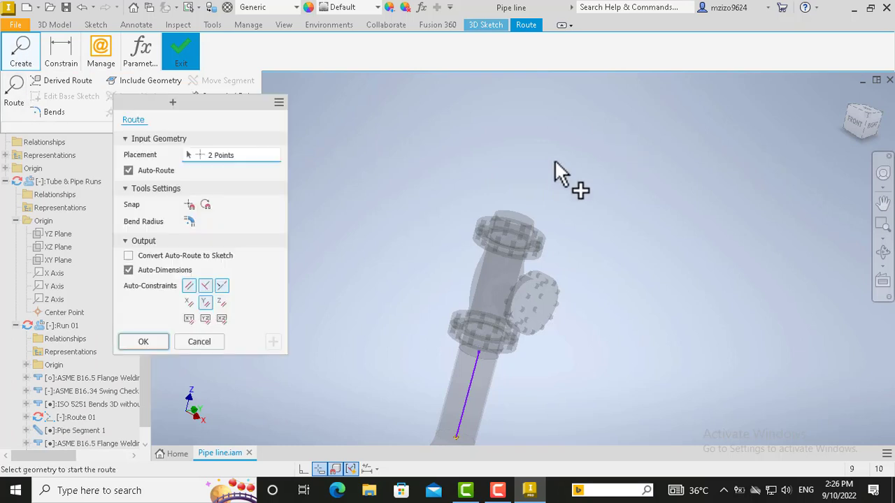
pyautogui.click(514, 219)
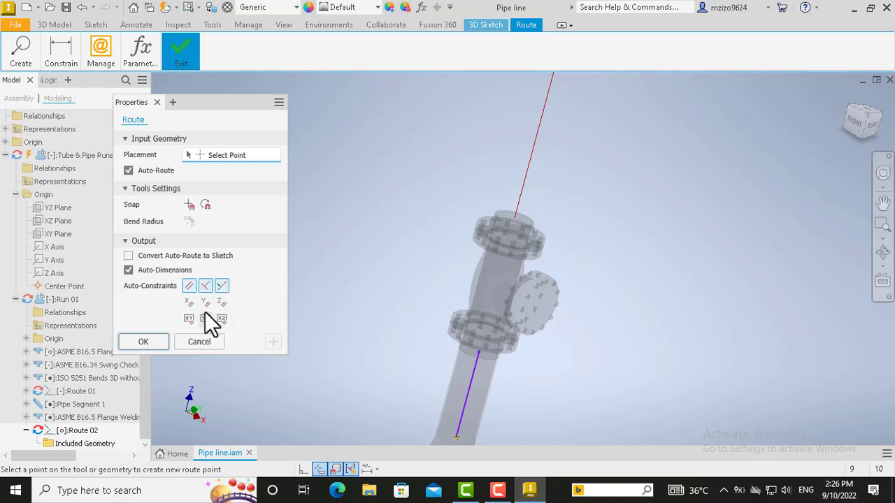
pyautogui.click(207, 319)
pyautogui.scroll(-5, 552, 150)
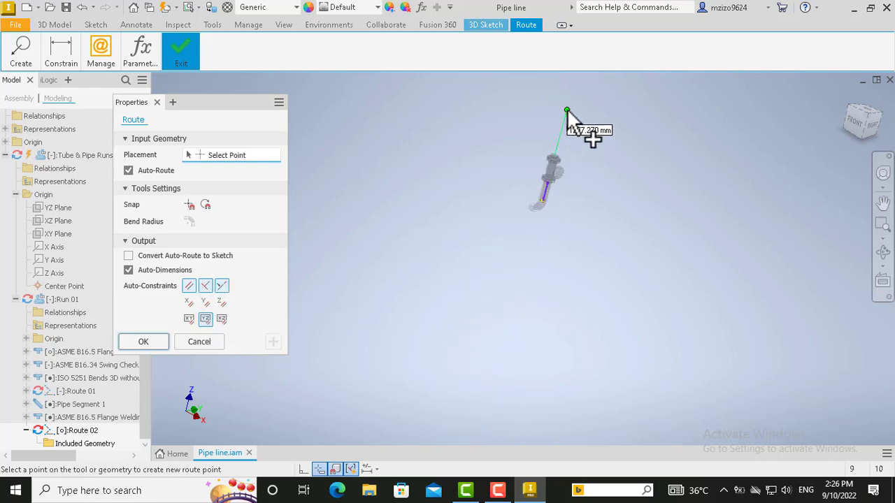
pyautogui.click(567, 109)
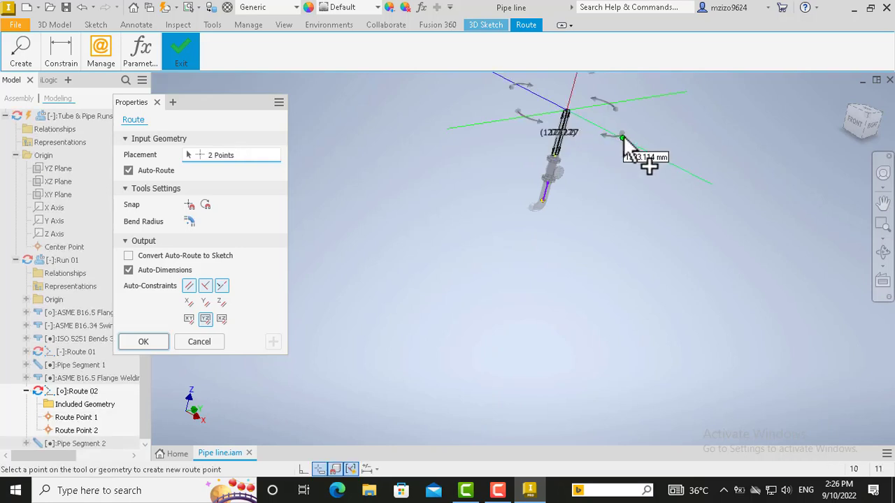
# Step: Extend the route with four perpendicular segments about 1933, 2939, 2119 and 1884 mm long, and finish the route
pyautogui.click(623, 138)
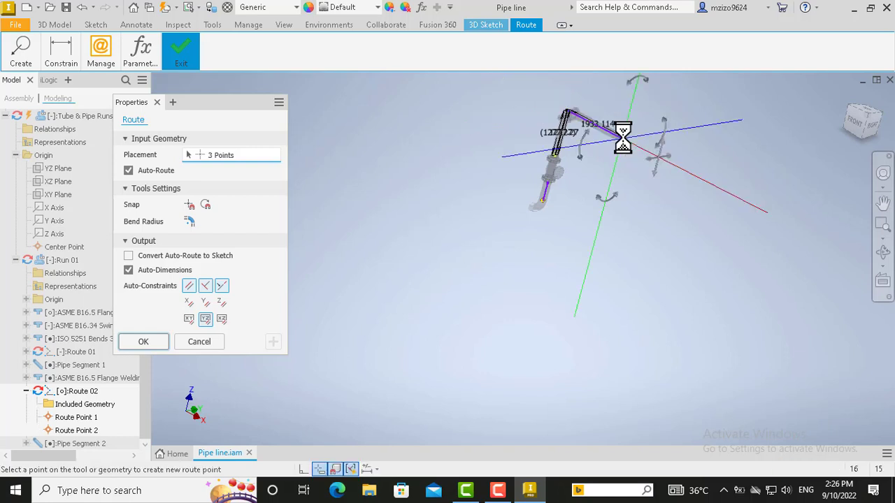
pyautogui.click(691, 129)
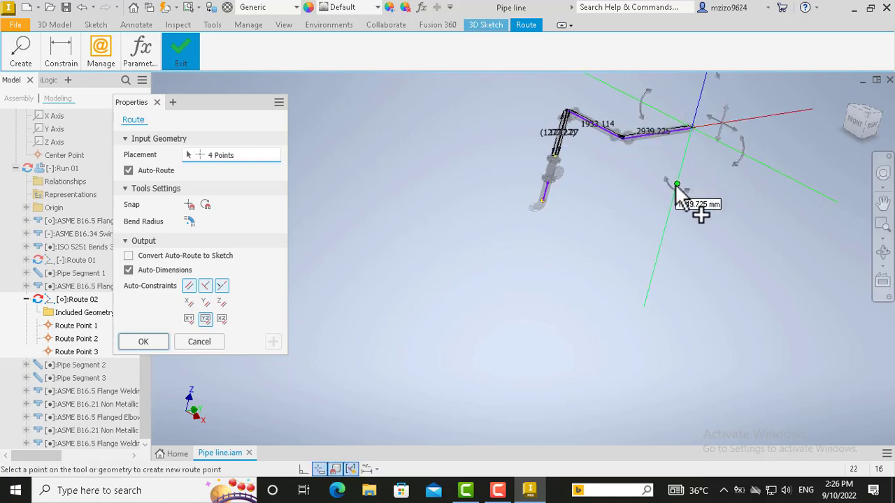
pyautogui.click(672, 200)
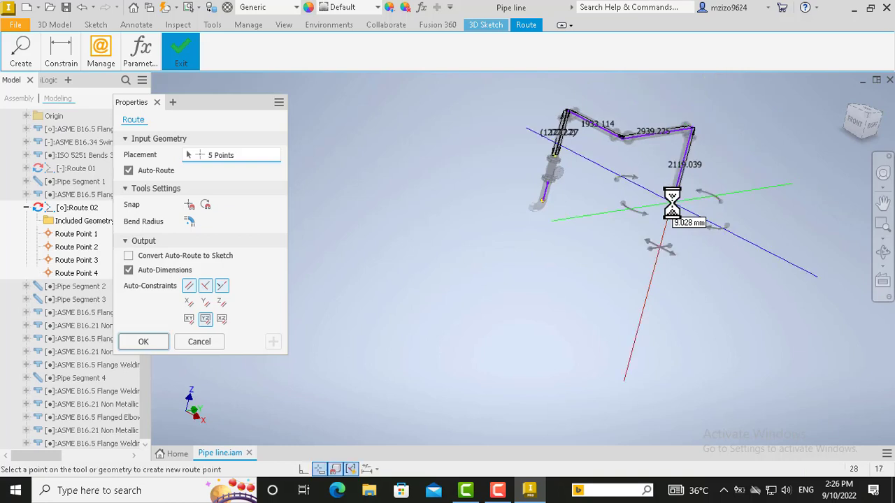
pyautogui.click(626, 209)
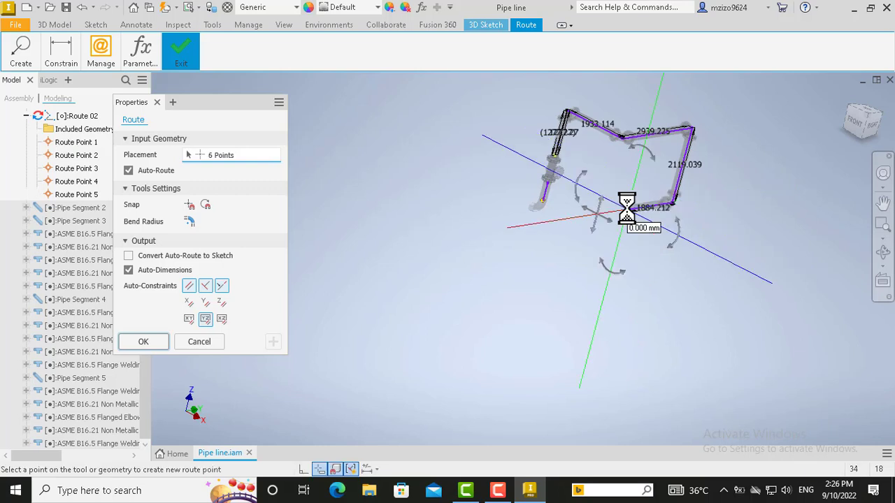
pyautogui.click(145, 340)
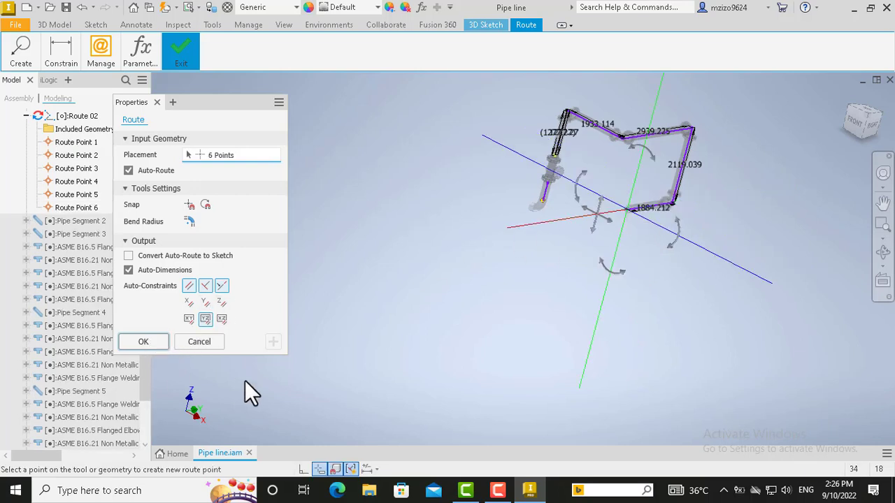
pyautogui.click(177, 56)
pyautogui.click(183, 93)
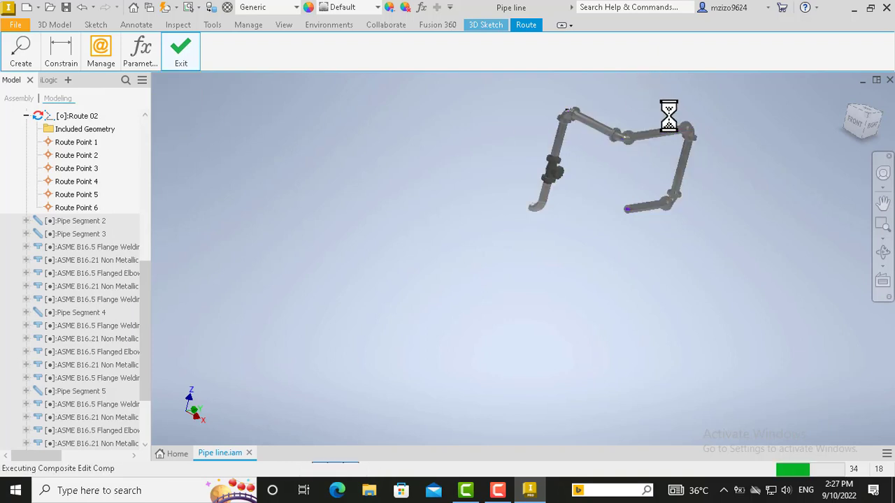
# Step: Copy the flange under the check valve again and paste another one beside the extended pipe line
pyautogui.click(883, 203)
pyautogui.scroll(5, 583, 190)
pyautogui.moveTo(648, 158); pyautogui.dragTo(541, 213)
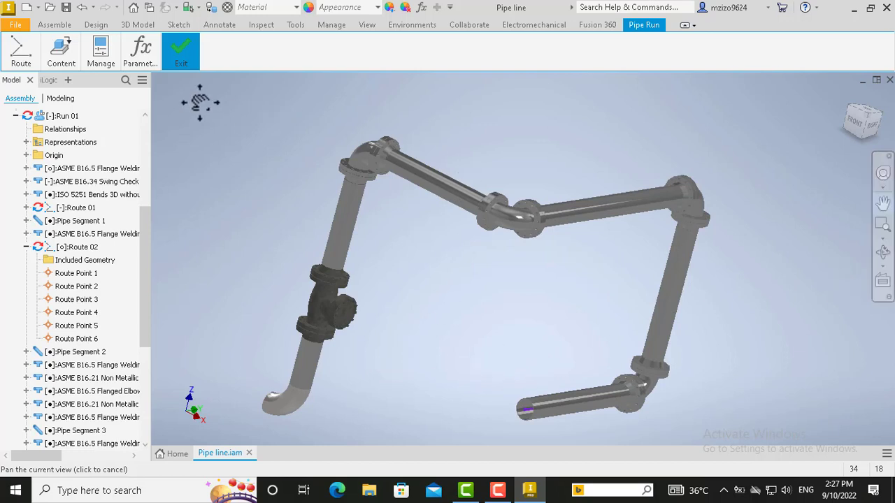
pyautogui.press('Escape')
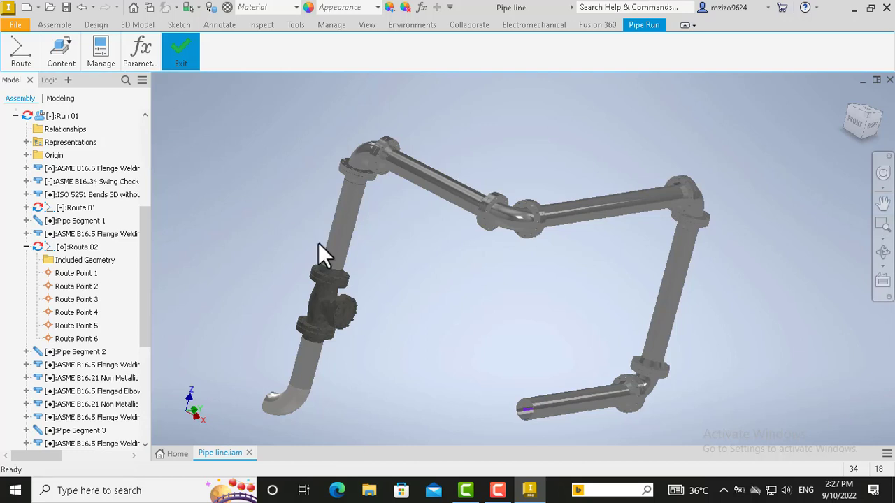
pyautogui.rightClick(310, 337)
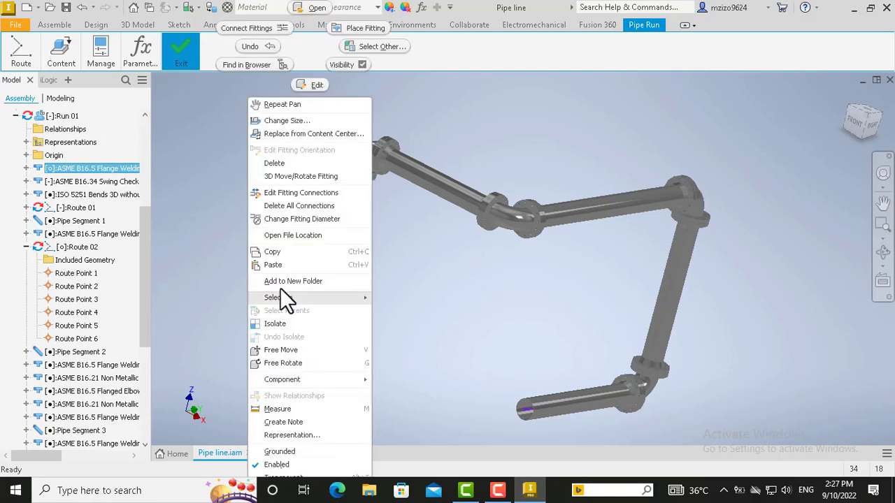
pyautogui.click(281, 251)
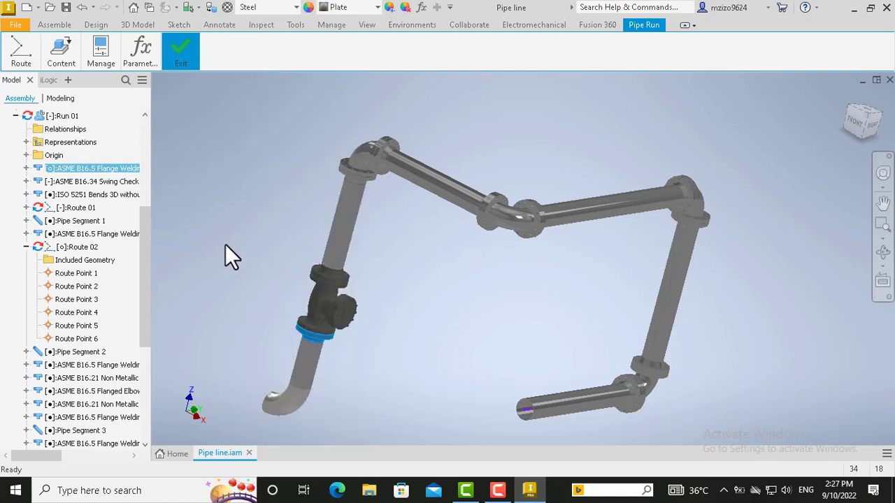
pyautogui.rightClick(225, 244)
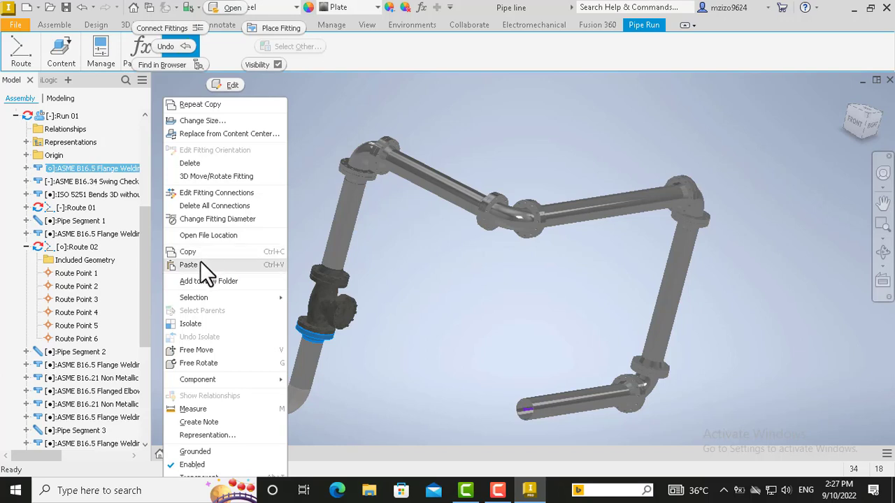
pyautogui.click(201, 263)
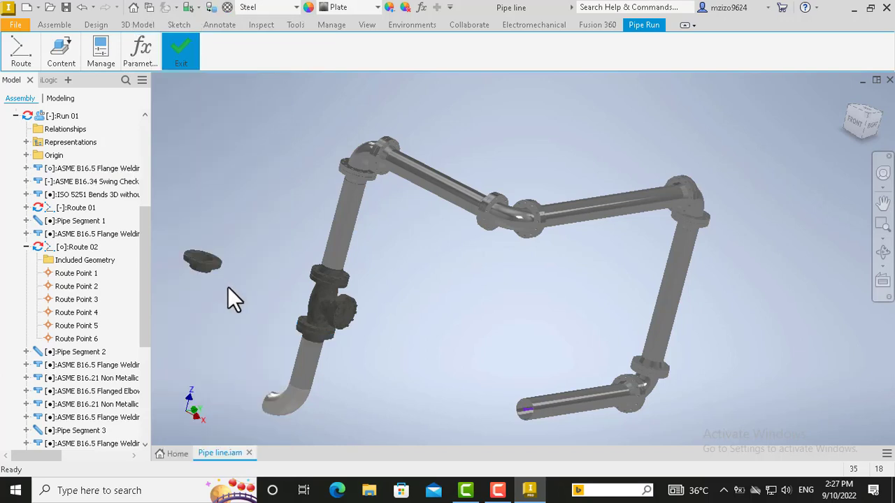
# Step: Connect the pasted flange to the open pipe end of Route 02 using Connect Fittings
pyautogui.click(21, 59)
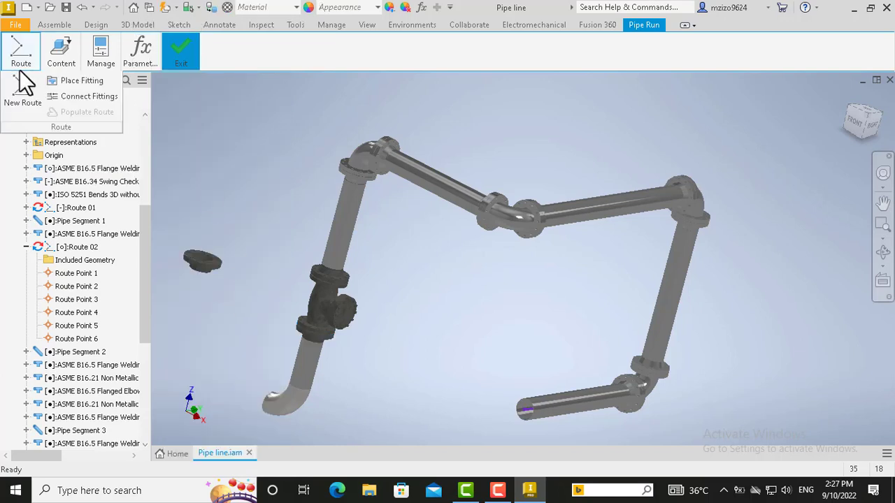
pyautogui.click(79, 96)
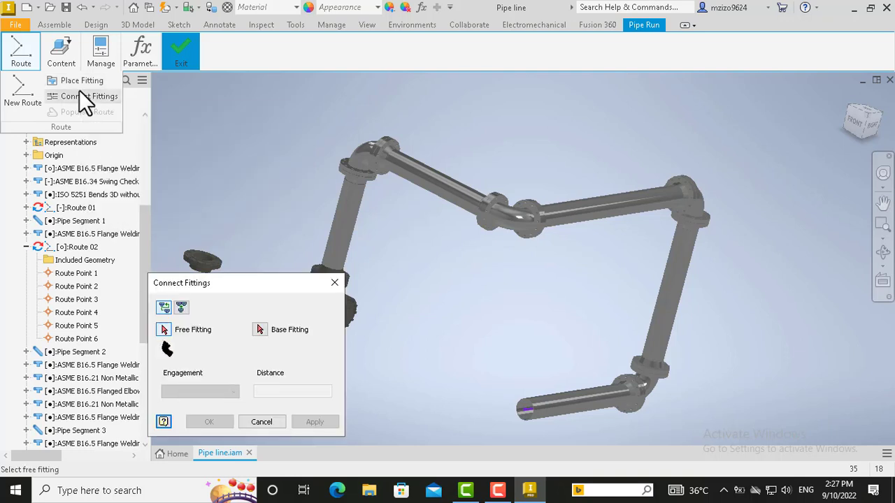
pyautogui.click(202, 257)
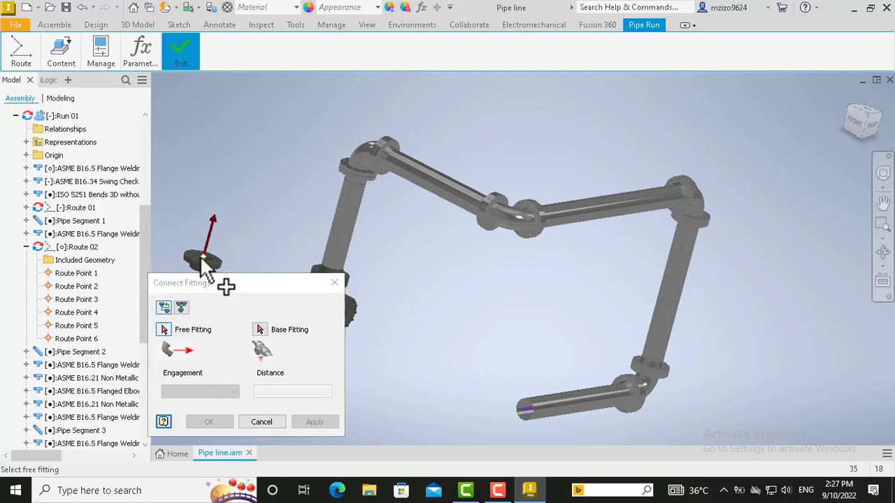
pyautogui.click(538, 414)
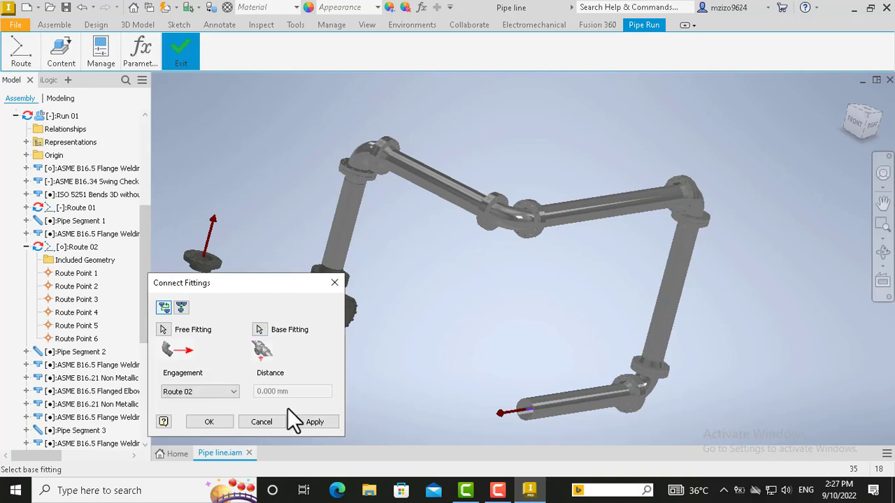
pyautogui.click(229, 419)
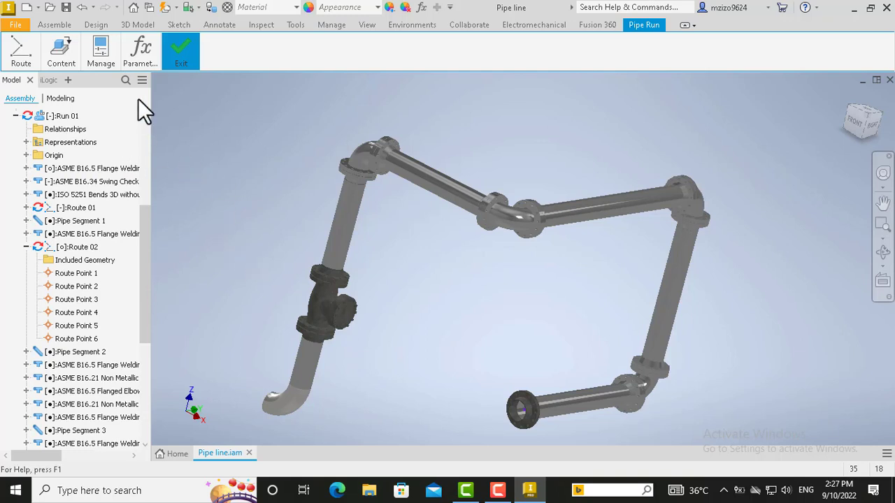
pyautogui.click(21, 51)
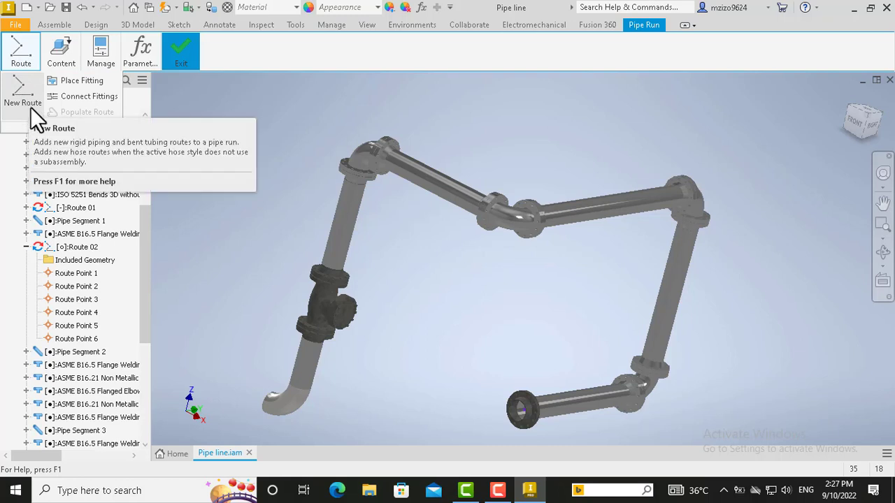
pyautogui.moveTo(58, 61)
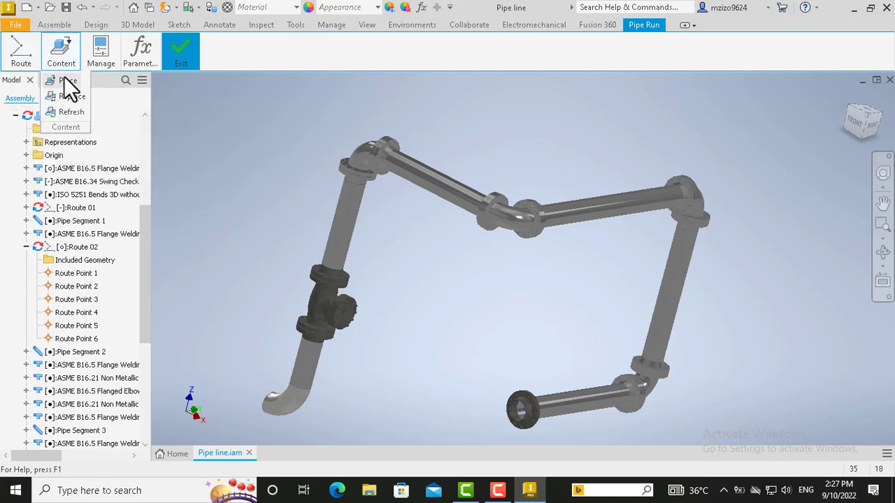
pyautogui.click(64, 77)
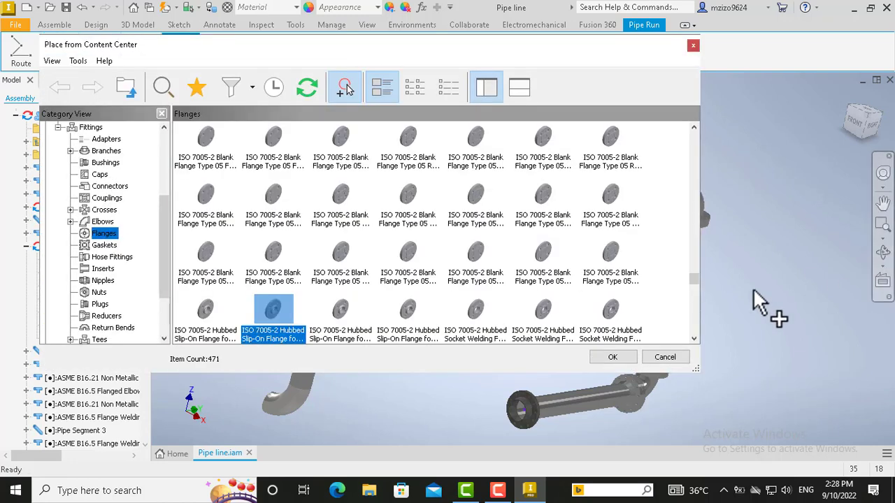
pyautogui.click(662, 358)
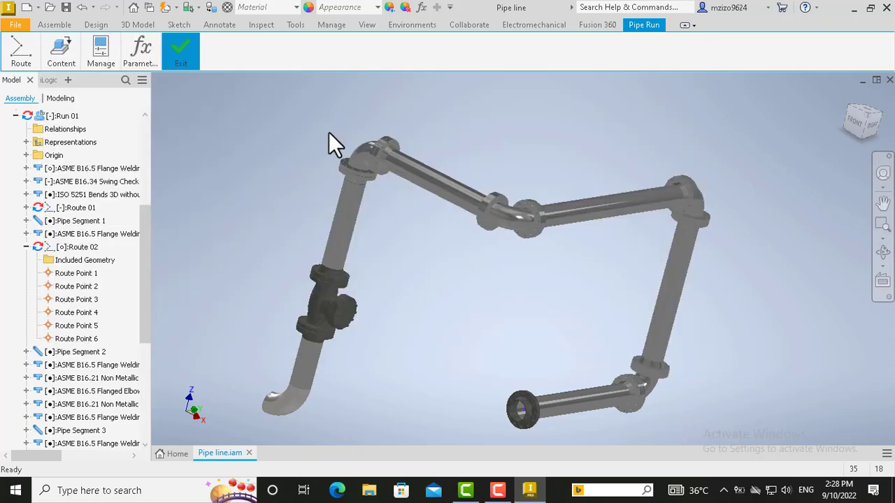
# Step: Undo the last flange connection and the paste of that flange
pyautogui.click(82, 9)
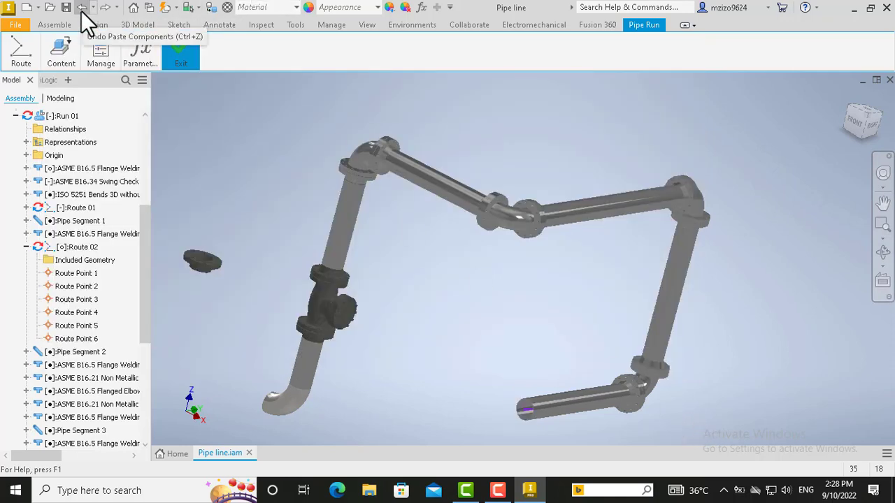
pyautogui.click(81, 9)
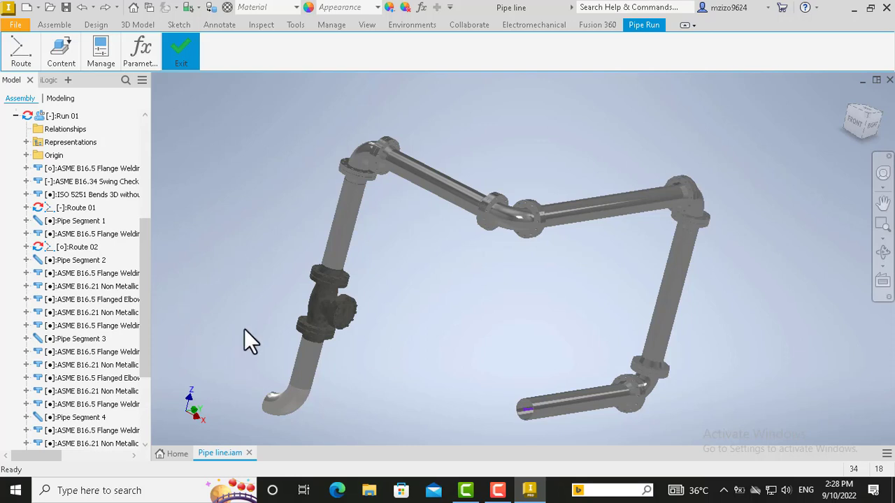
# Step: Copy the ASME B16.5 welding flange under the swing check valve and paste it into the open space inside the pipe line
pyautogui.click(313, 337)
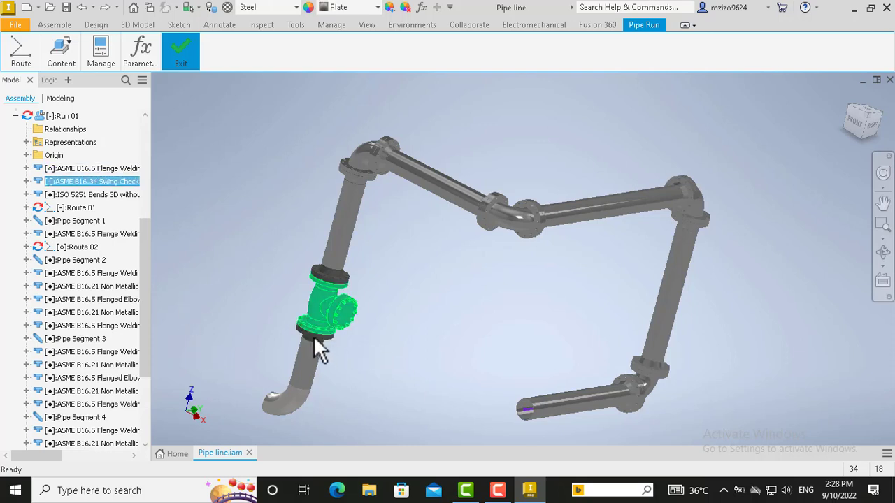
pyautogui.click(312, 340)
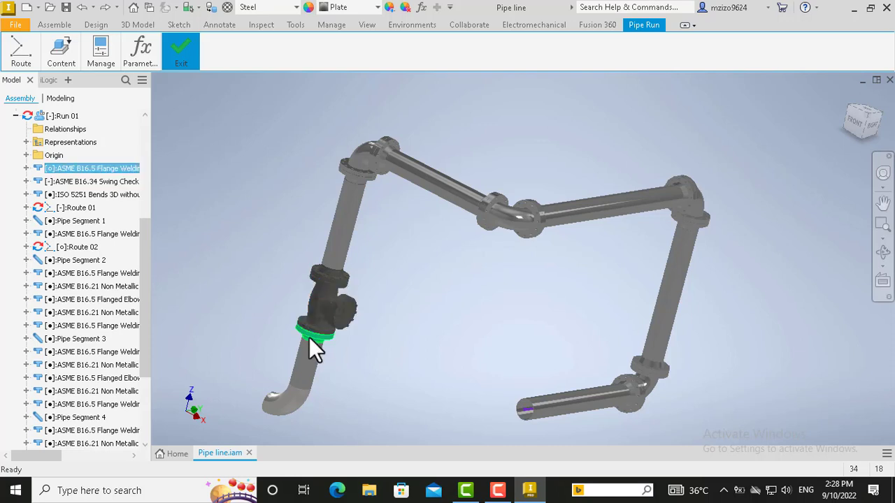
pyautogui.rightClick(309, 337)
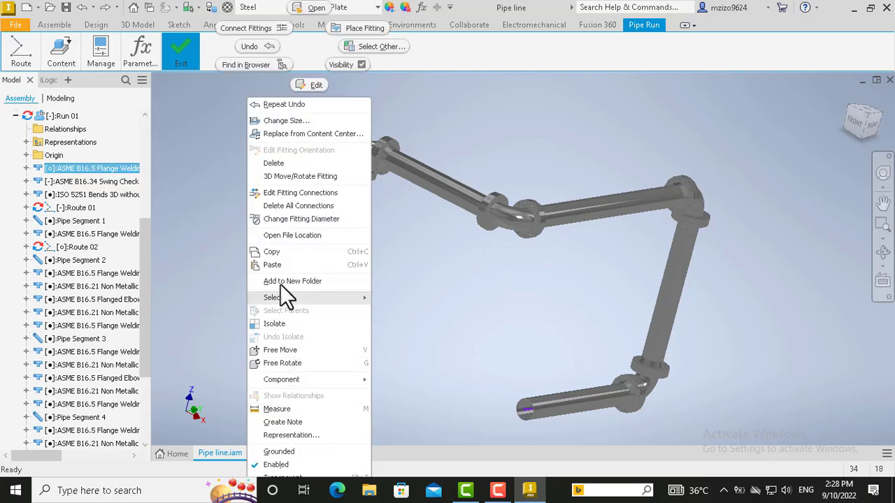
pyautogui.click(276, 253)
pyautogui.rightClick(461, 330)
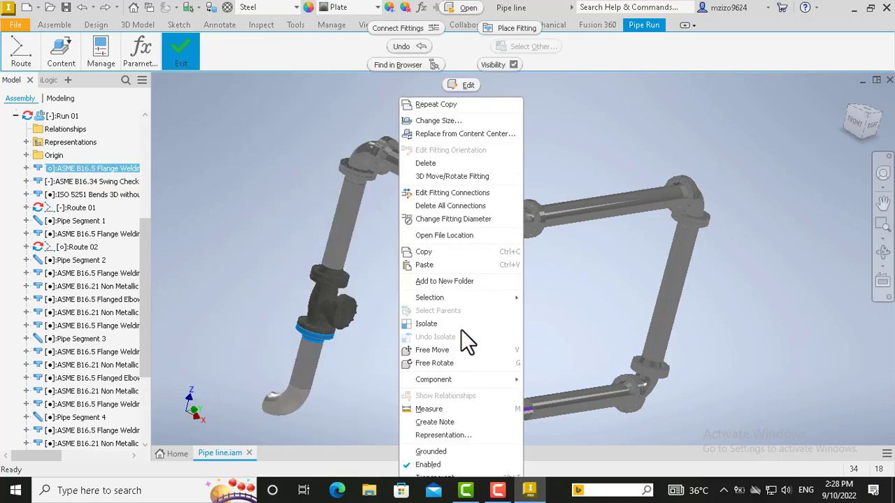
pyautogui.click(424, 265)
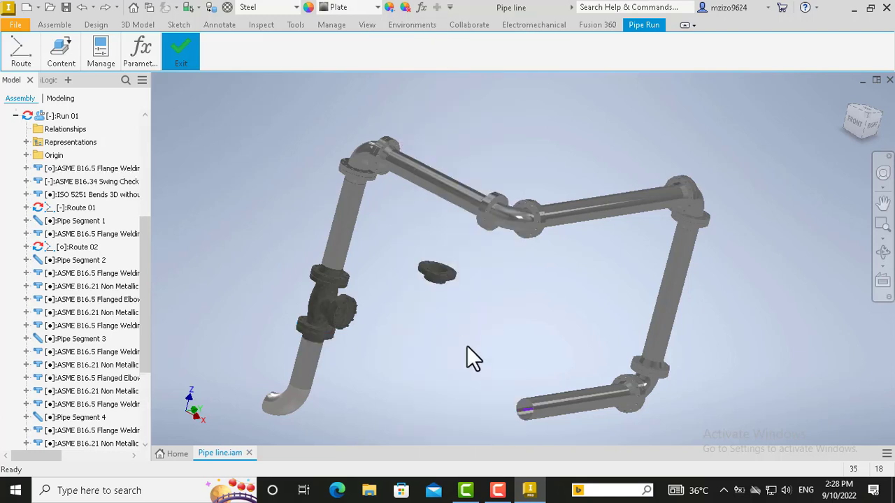
# Step: Connect the pasted flange to the open pipe end of Route 02 using Connect Fittings
pyautogui.click(22, 54)
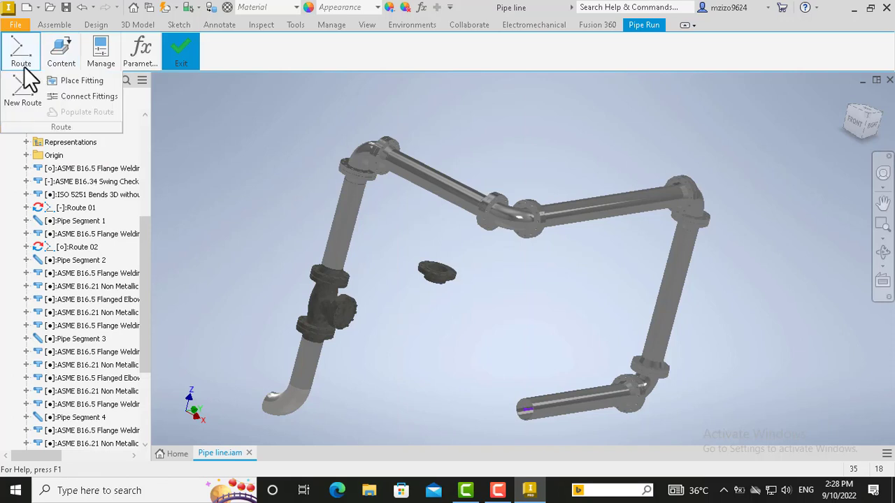
pyautogui.click(89, 95)
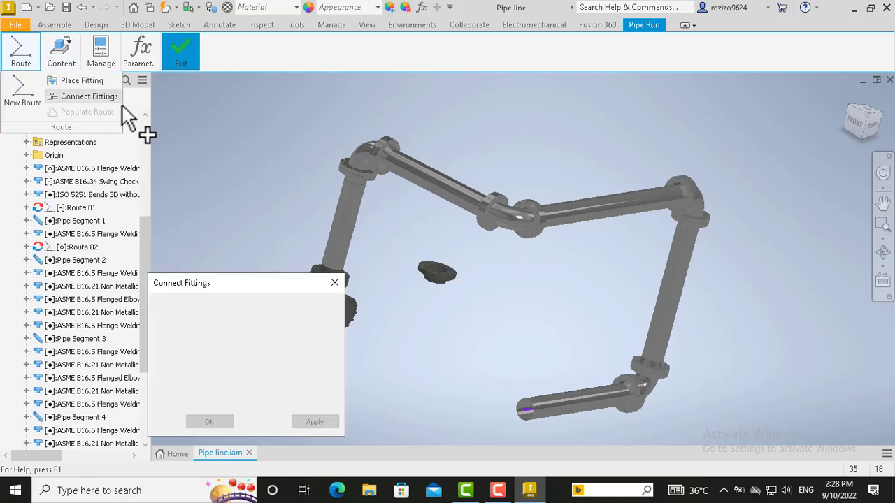
pyautogui.click(434, 281)
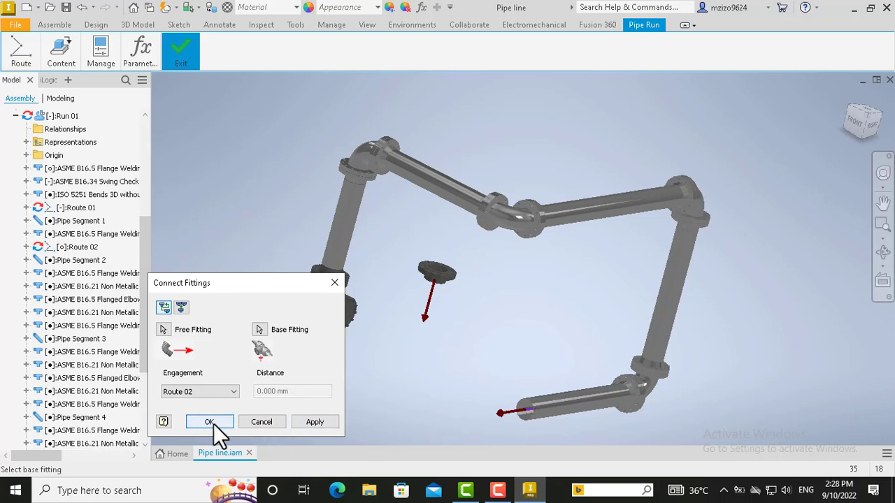
pyautogui.click(210, 422)
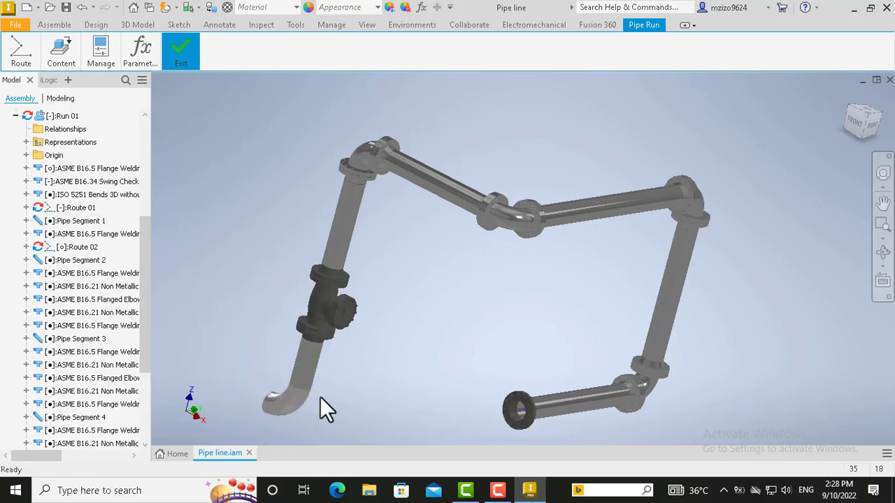
# Step: Open the Content Center for placing a part and browse the valve fittings to the Globe Valves category
pyautogui.scroll(-4, 531, 425)
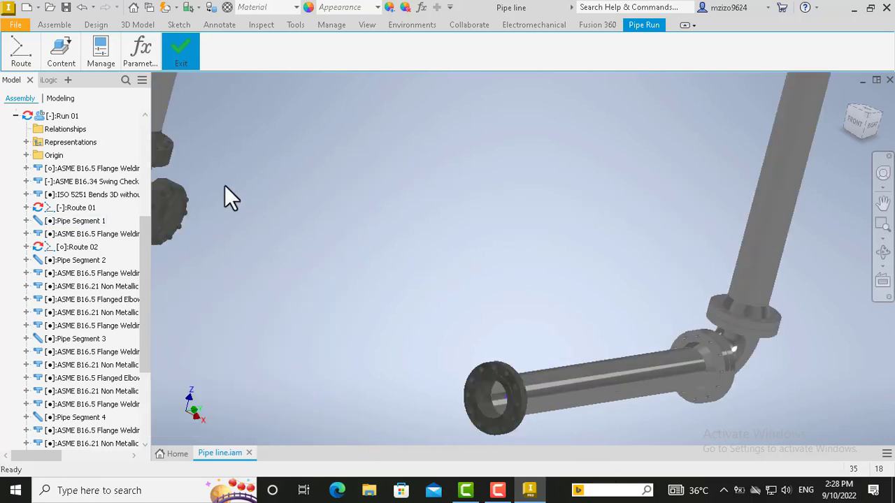
pyautogui.click(25, 49)
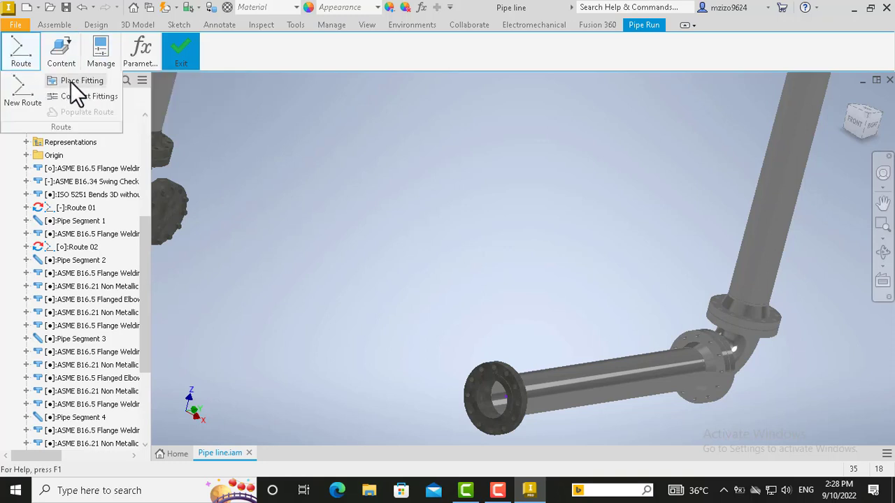
pyautogui.click(61, 50)
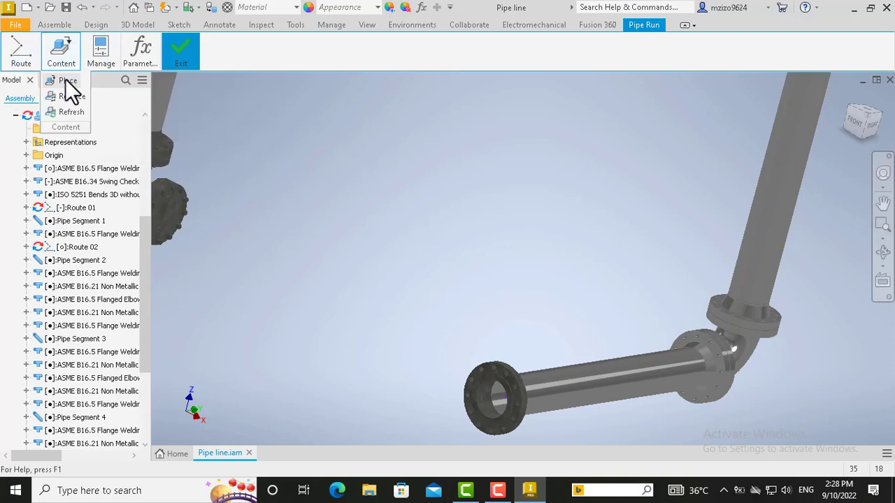
pyautogui.click(66, 81)
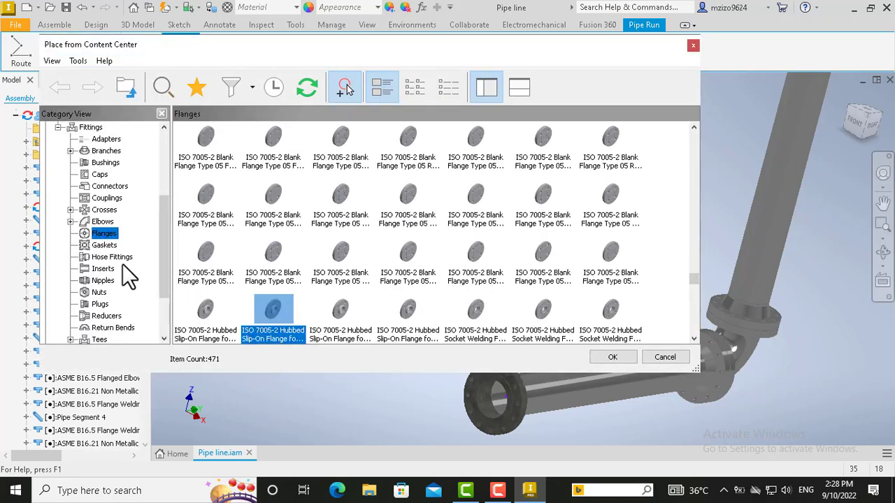
pyautogui.scroll(-2, 123, 264)
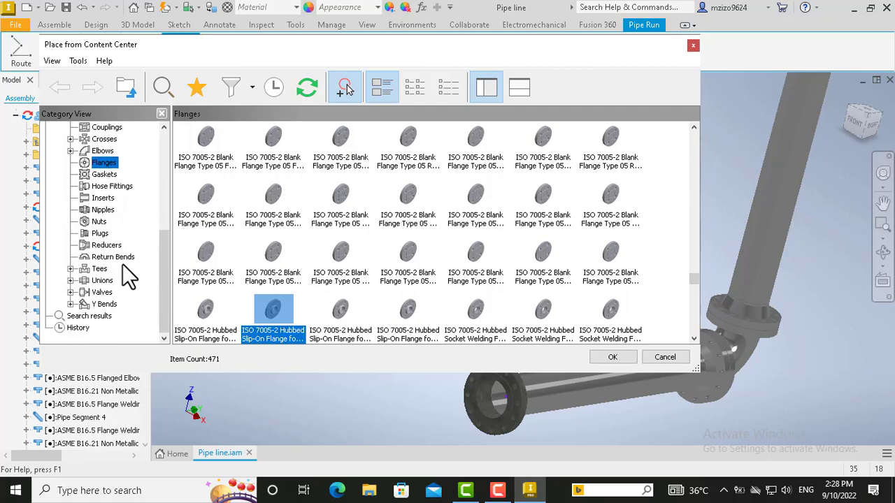
pyautogui.click(70, 293)
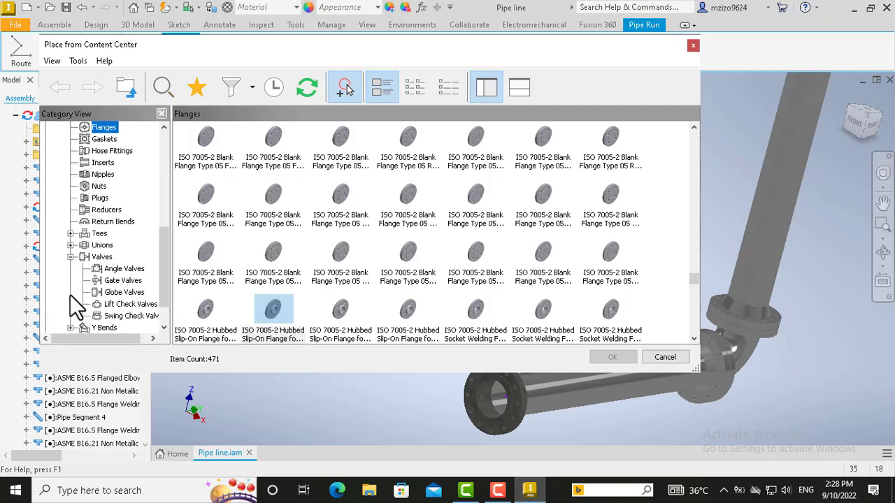
pyautogui.click(120, 317)
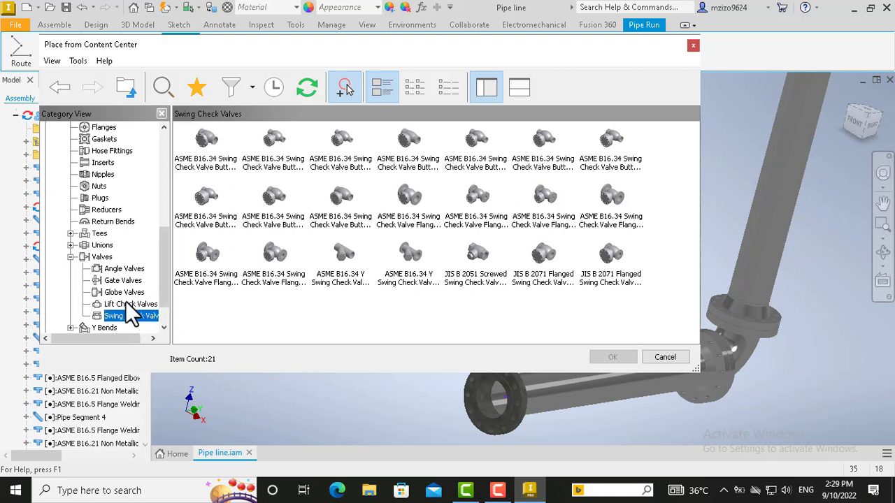
pyautogui.click(125, 302)
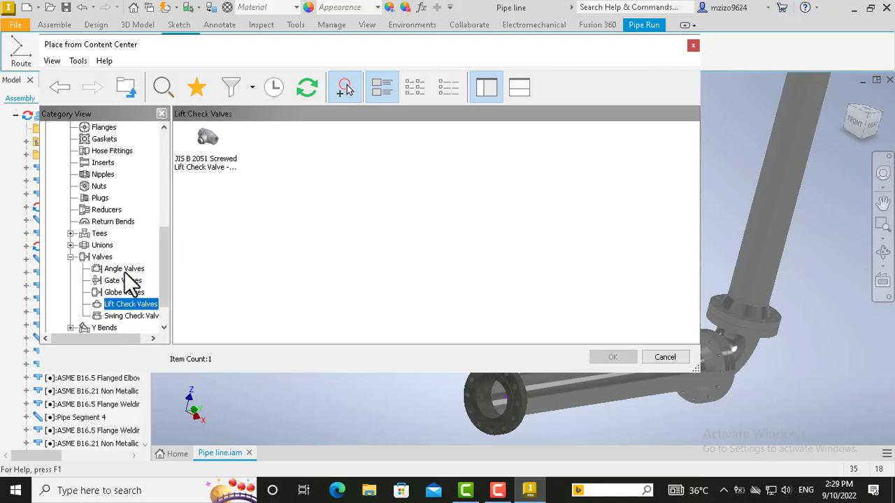
pyautogui.click(125, 289)
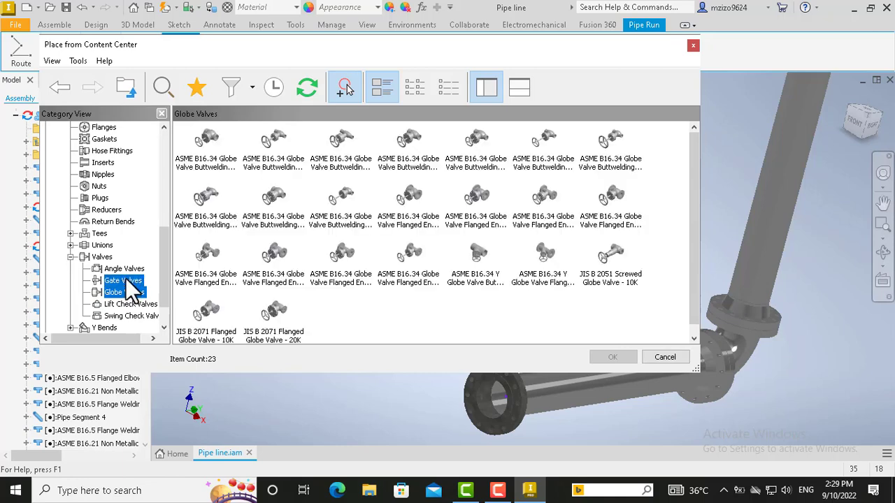
pyautogui.click(126, 280)
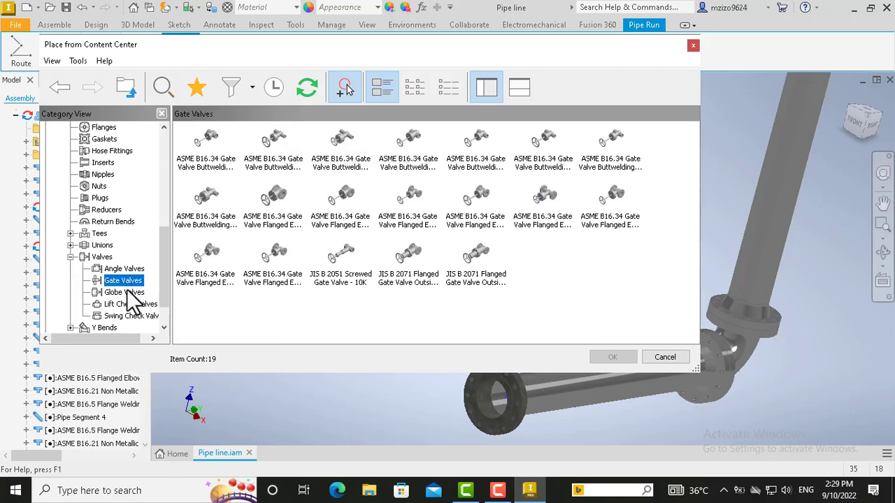
pyautogui.click(127, 290)
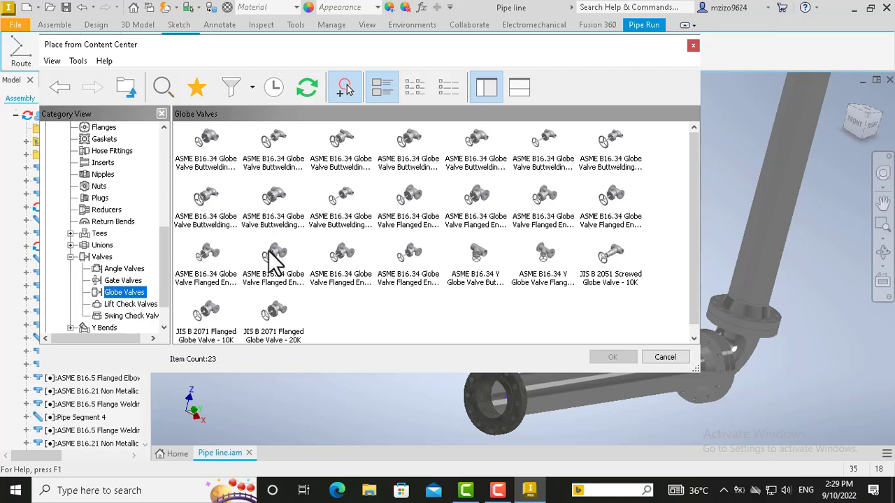
# Step: Place one ASME B16.34 Globe Valve Flanged Ends with ND 8, as standard, beside the flange at the open pipe end
pyautogui.press('Escape')
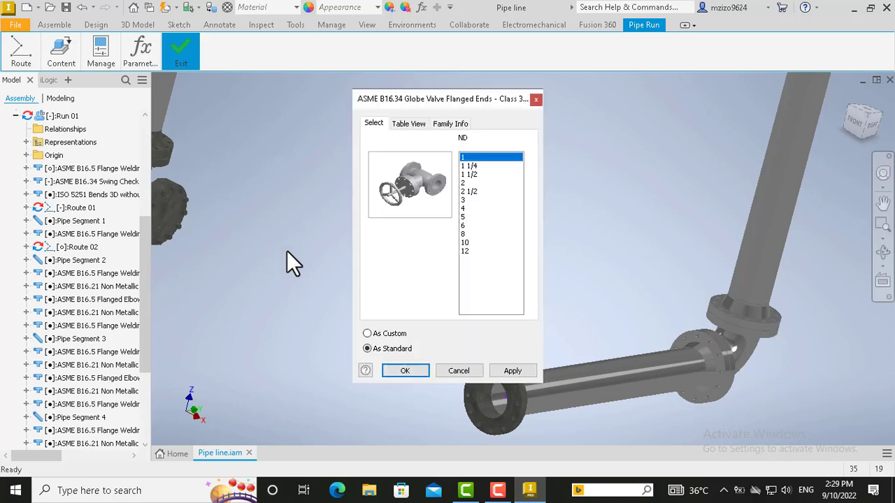
pyautogui.click(461, 233)
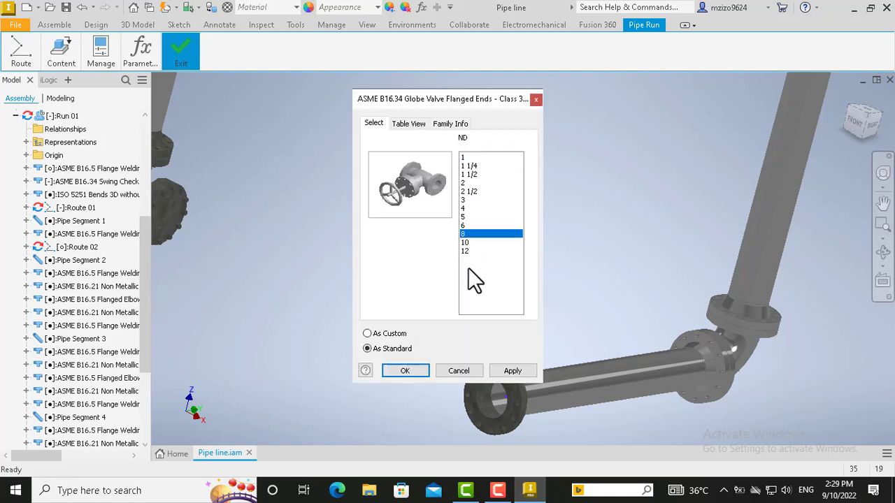
pyautogui.click(426, 363)
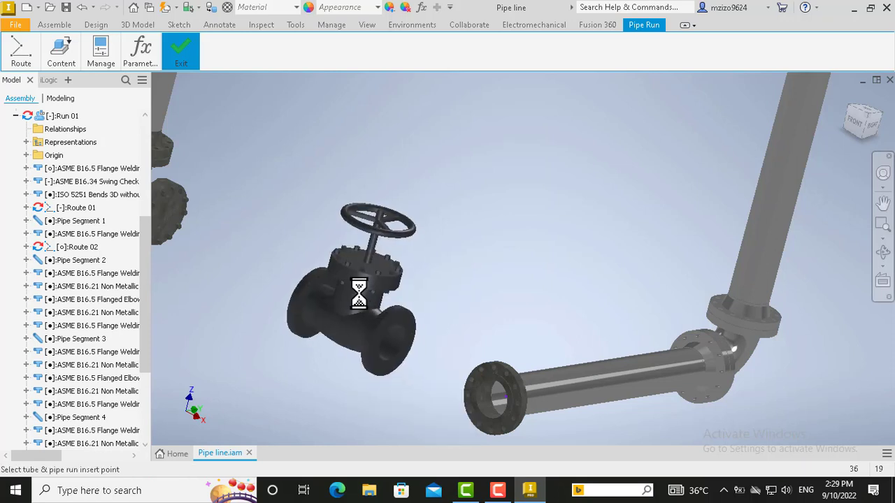
pyautogui.rightClick(362, 295)
pyautogui.click(378, 298)
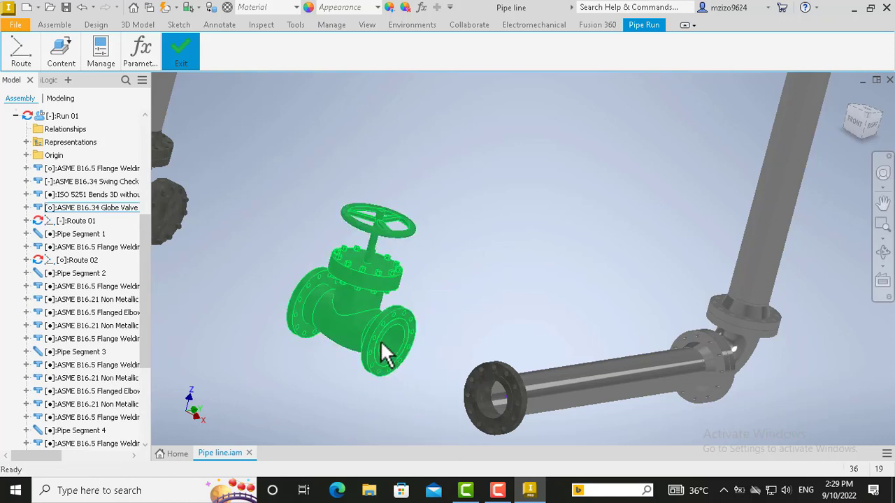
# Step: Connect the globe valve's flanged opening to the ASME B16.5 flange at the pipe line's end using Connect Fittings
pyautogui.click(104, 65)
pyautogui.moveTo(21, 52)
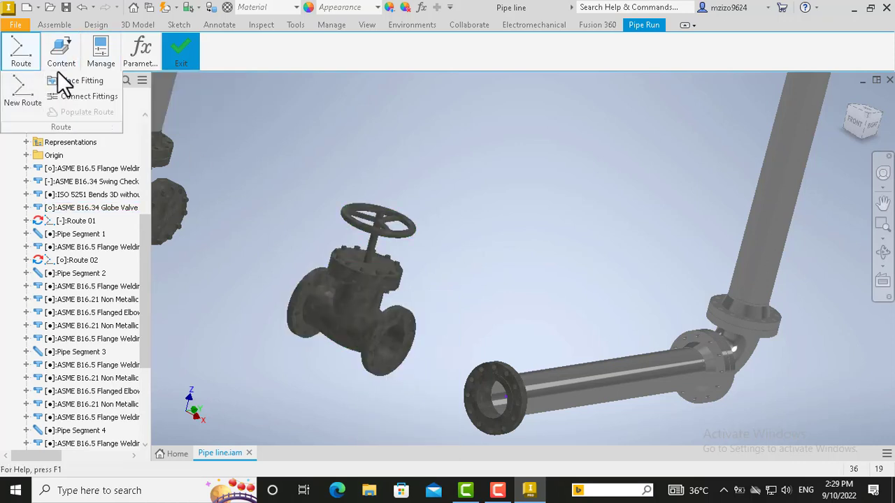
pyautogui.click(86, 97)
pyautogui.click(386, 334)
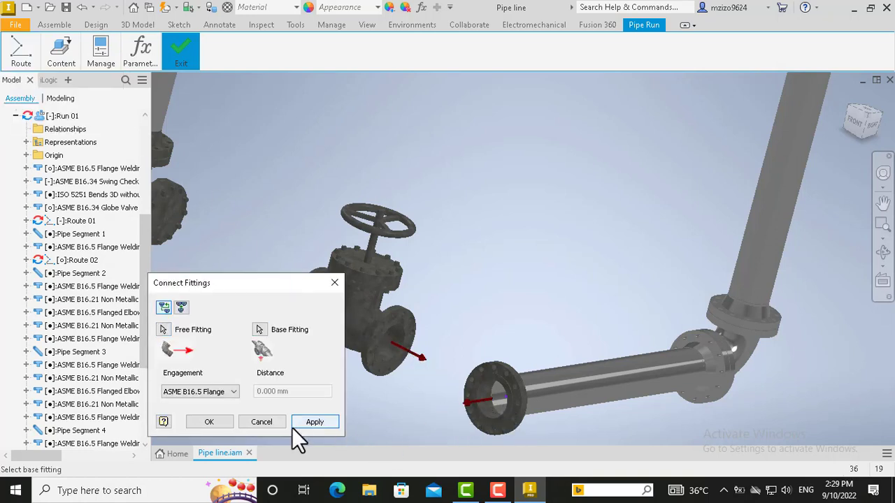
pyautogui.click(213, 424)
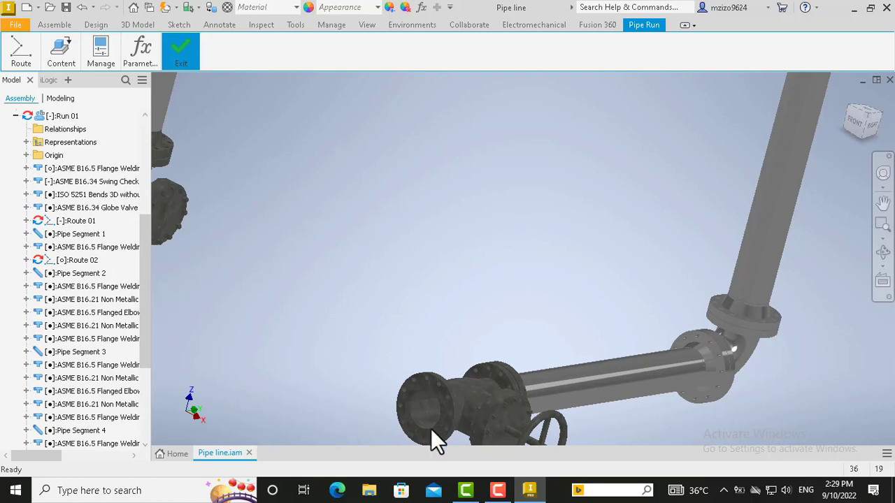
# Step: Copy the welding neck flange below the swing check valve and paste it into the open space beside the valve
pyautogui.scroll(-5, 503, 422)
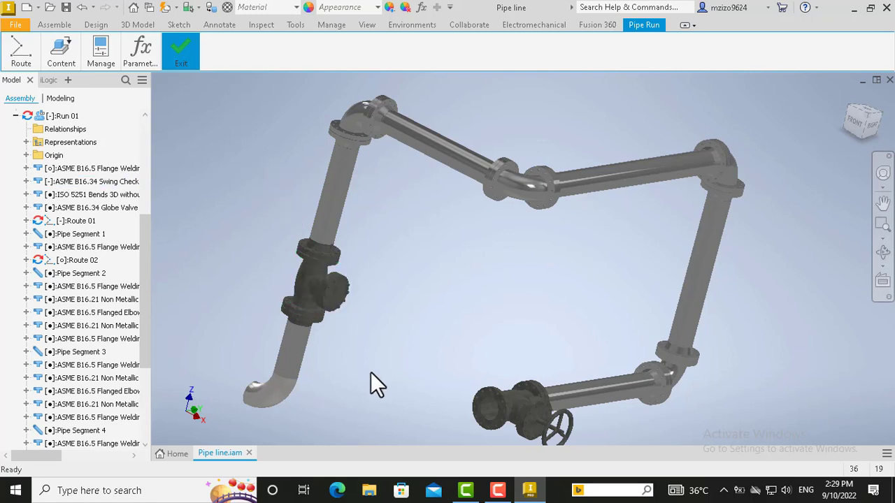
pyautogui.click(301, 319)
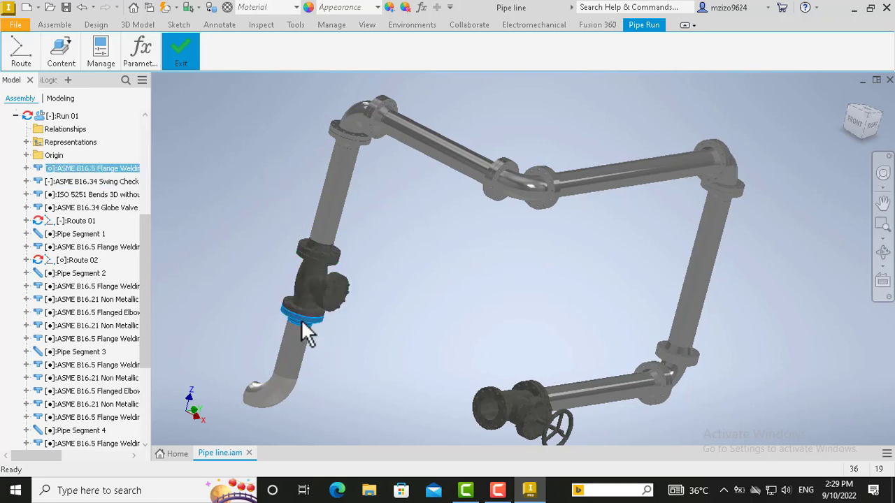
pyautogui.rightClick(299, 320)
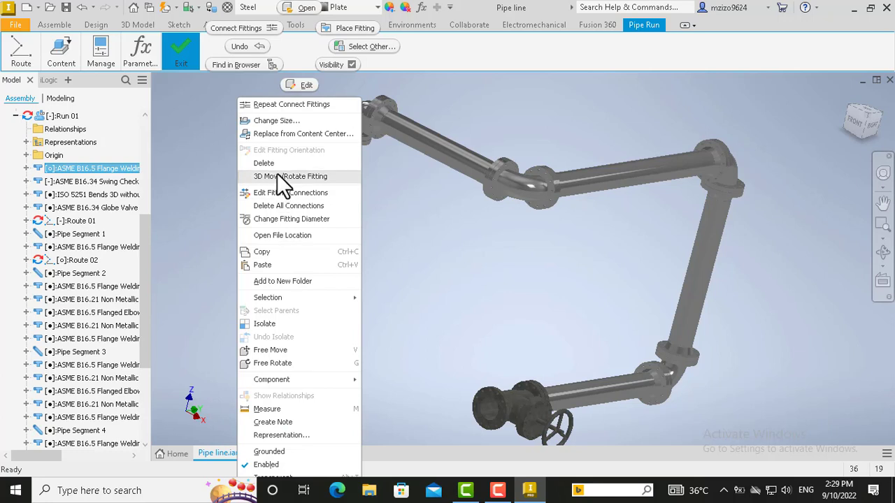
pyautogui.click(270, 253)
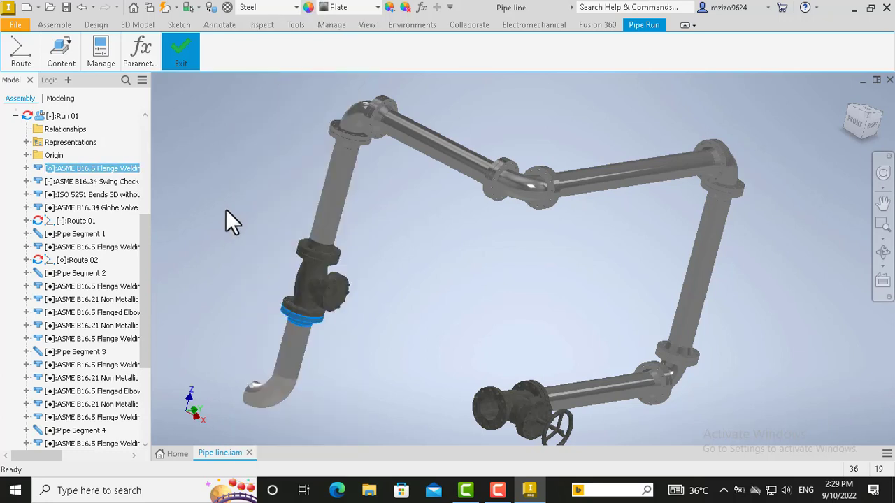
pyautogui.rightClick(427, 261)
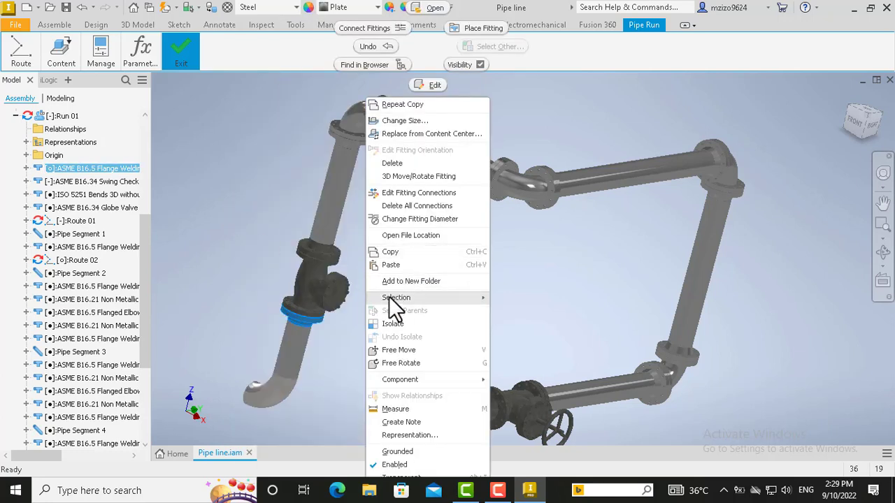
pyautogui.click(397, 265)
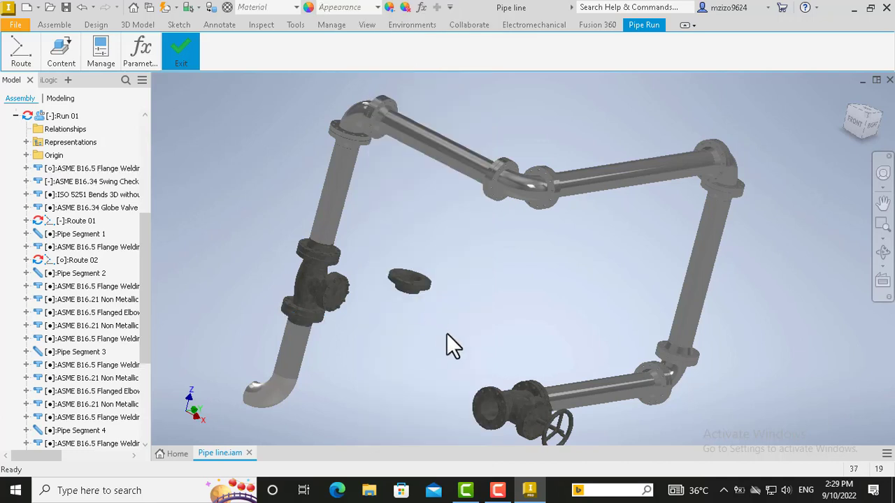
# Step: Connect the pasted flange to the open end of the globe valve using Connect Fittings
pyautogui.click(21, 54)
pyautogui.click(70, 95)
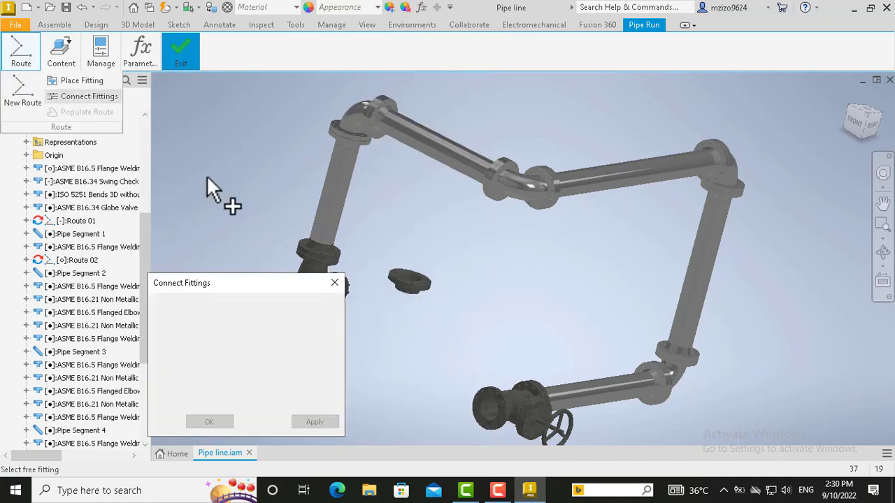
pyautogui.click(410, 283)
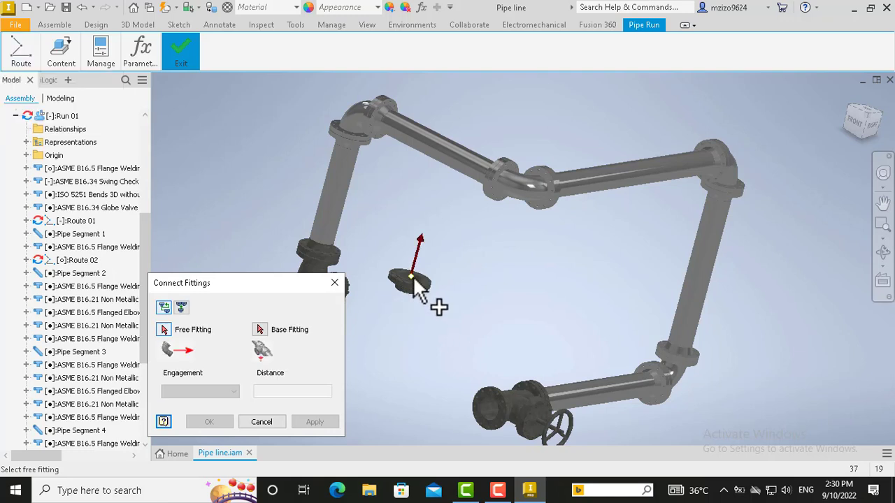
pyautogui.click(488, 401)
pyautogui.click(202, 421)
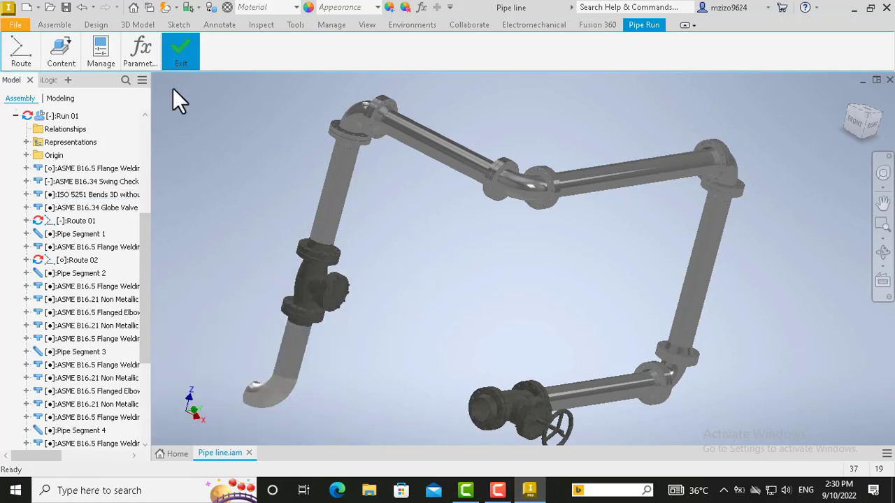
# Step: Create a new route in Run 01 with the part file name Pipe line.Route03 in the default location
pyautogui.click(20, 62)
pyautogui.click(21, 97)
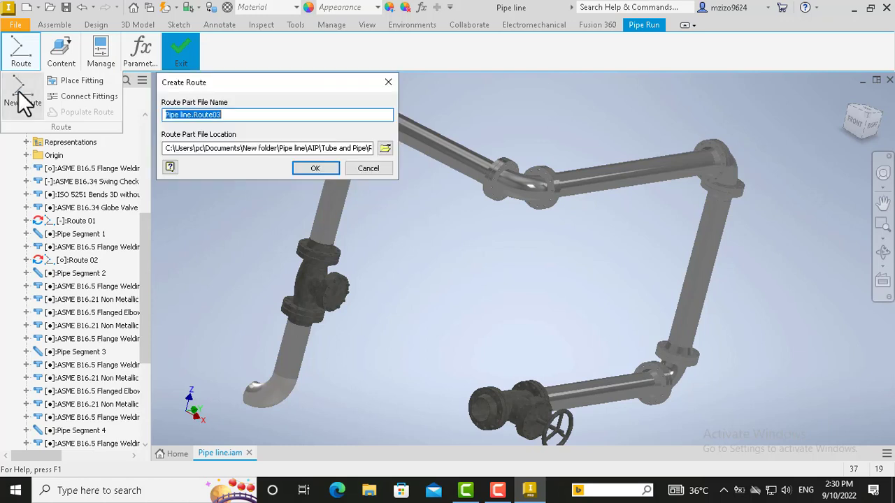
pyautogui.click(321, 166)
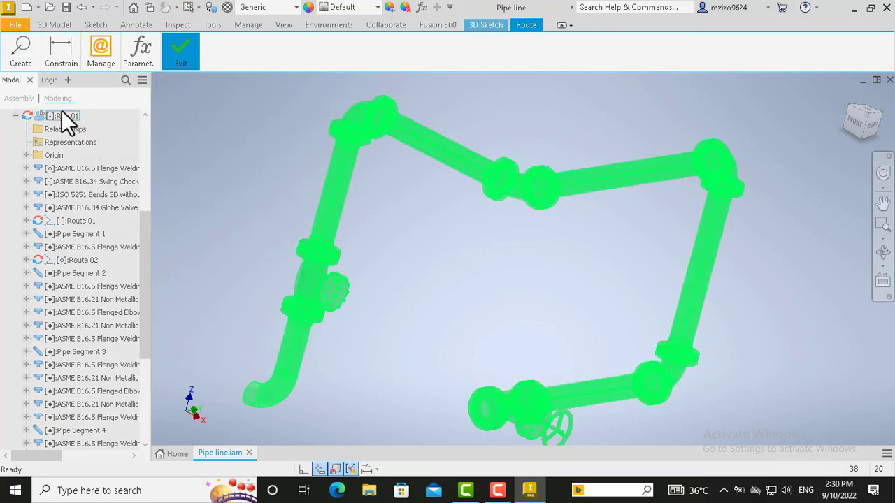
# Step: Draw the first route segment about 1343 mm straight out from the flange at the globe valve's end
pyautogui.click(21, 56)
pyautogui.click(14, 90)
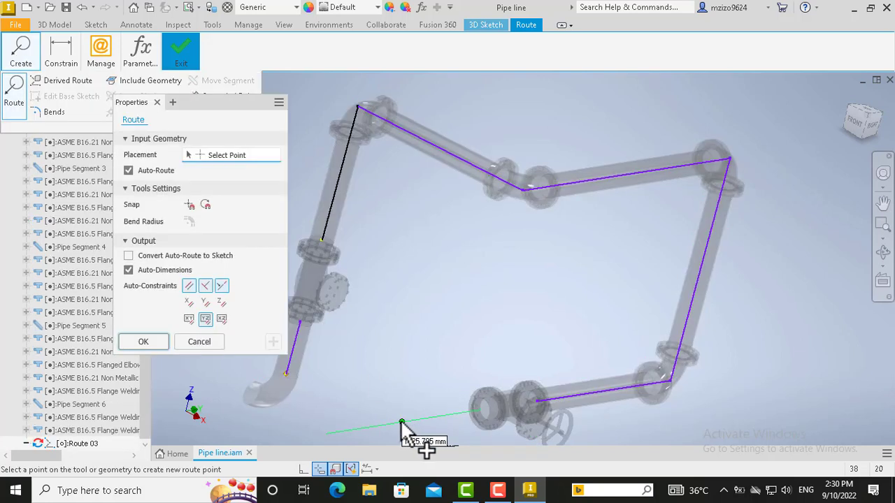
pyautogui.click(385, 420)
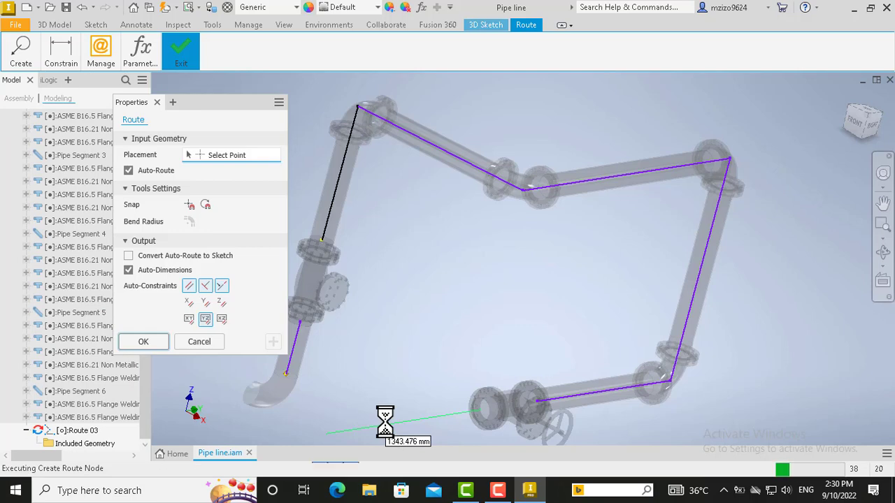